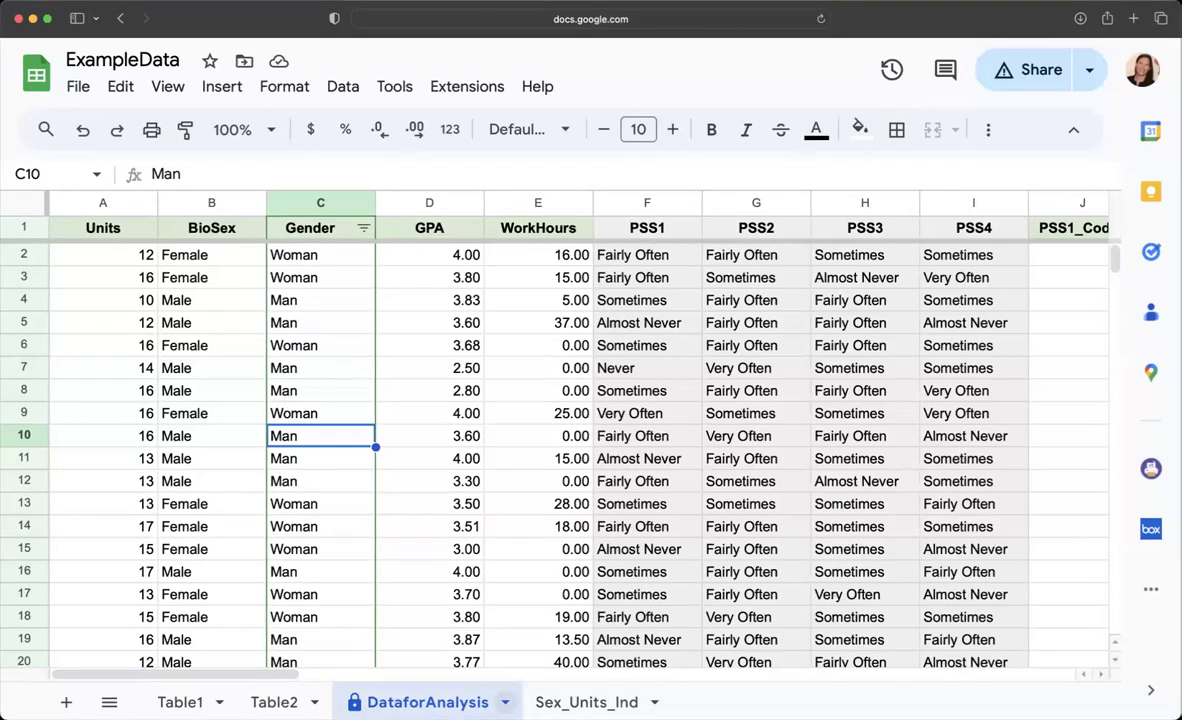
# Duplicate the DataforAnalysis sheet and rename the copy GPA_Workhours.
pyautogui.click(505, 702)
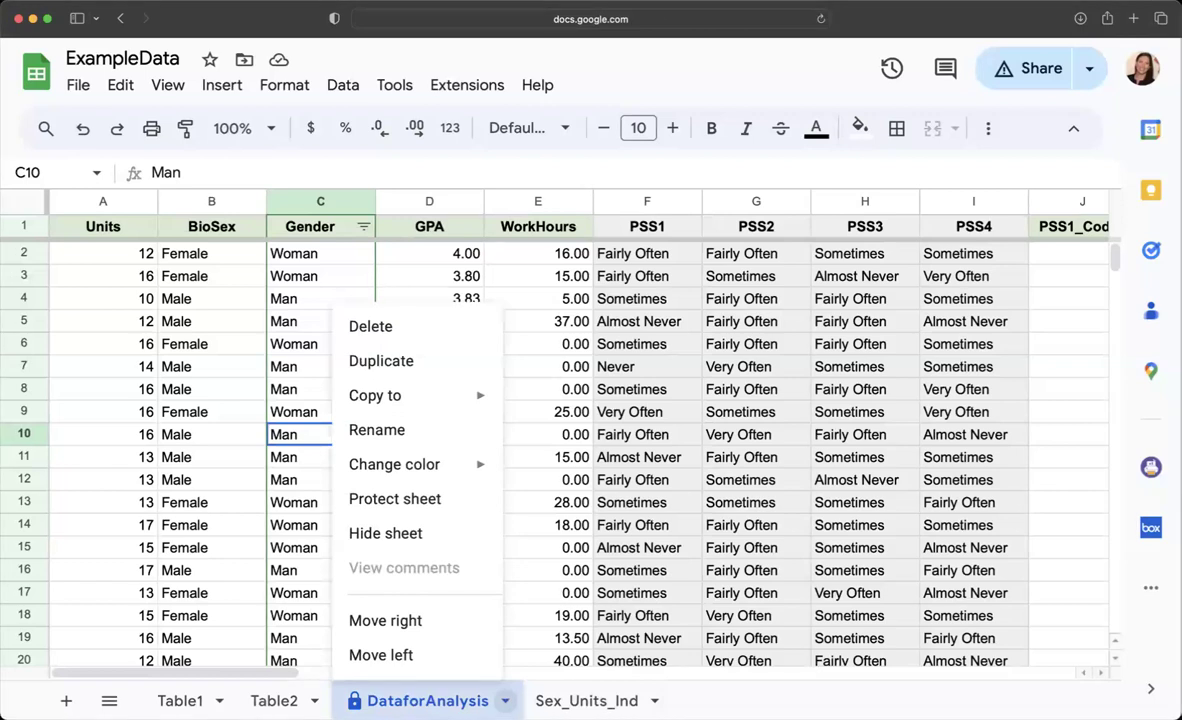
pyautogui.click(390, 366)
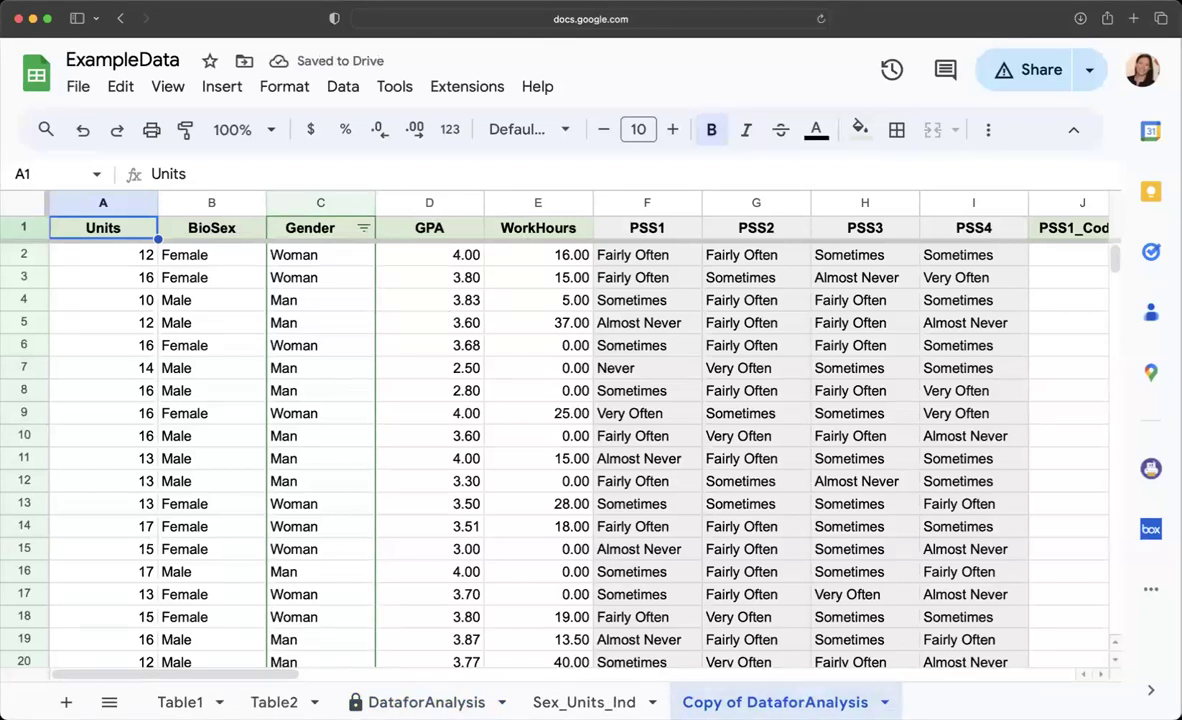
pyautogui.doubleClick(776, 702)
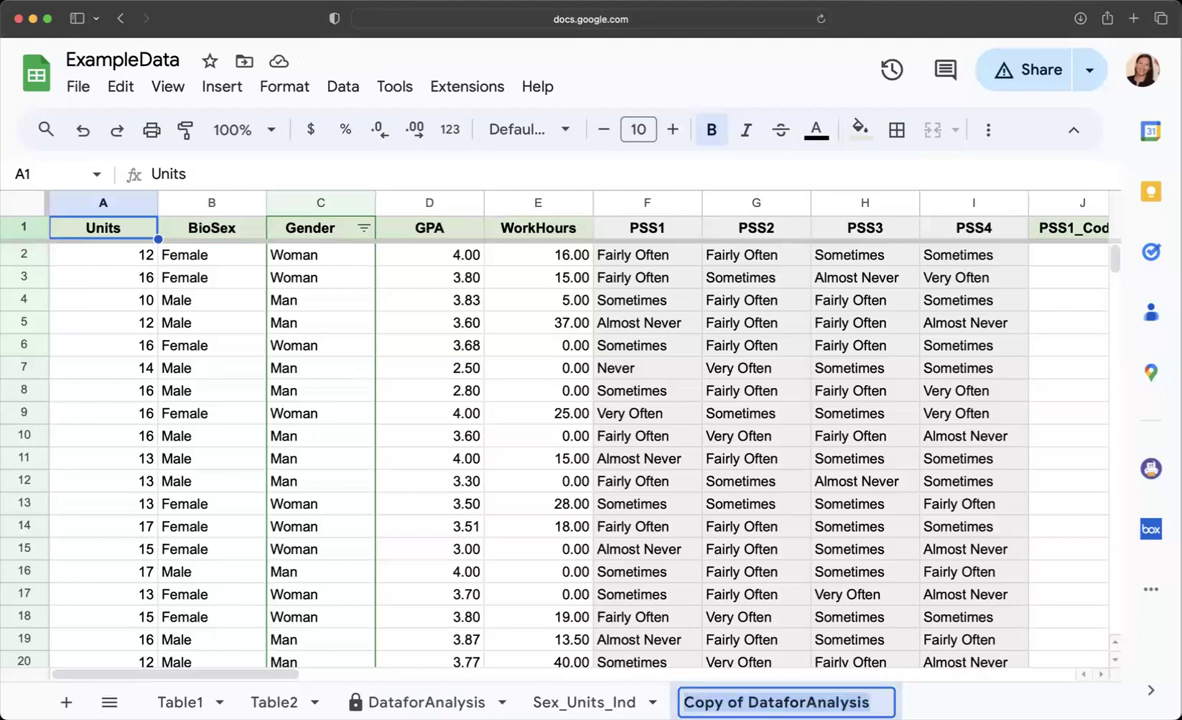
pyautogui.write('GPA_')
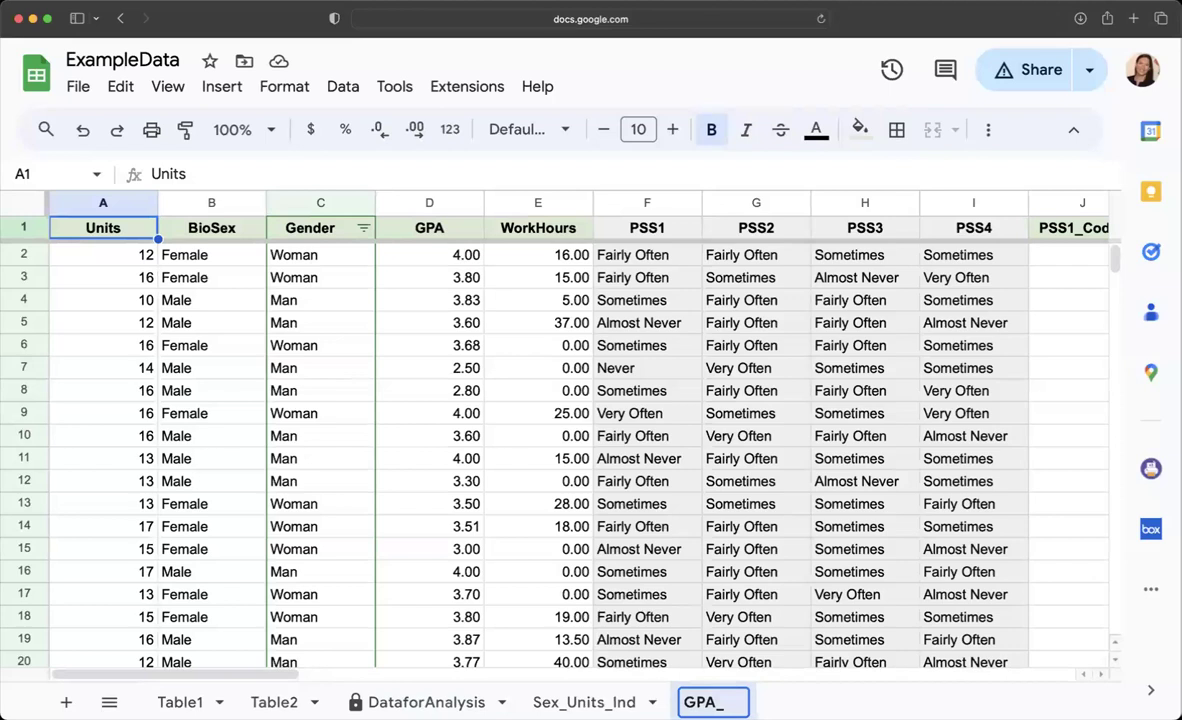
pyautogui.write('Workhours')
pyautogui.press('Return')
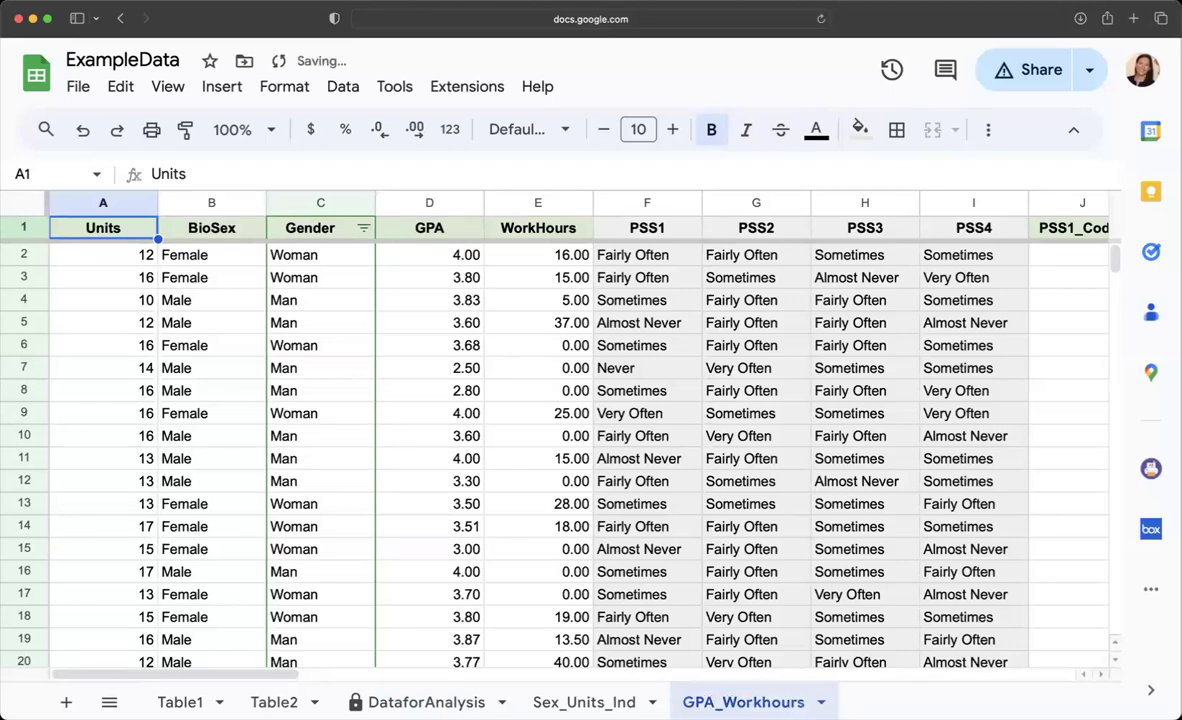
# Replace the formulas across the entire GPA_Workhours sheet with their static values, then check cells E4 and A2.
pyautogui.click(22, 196)
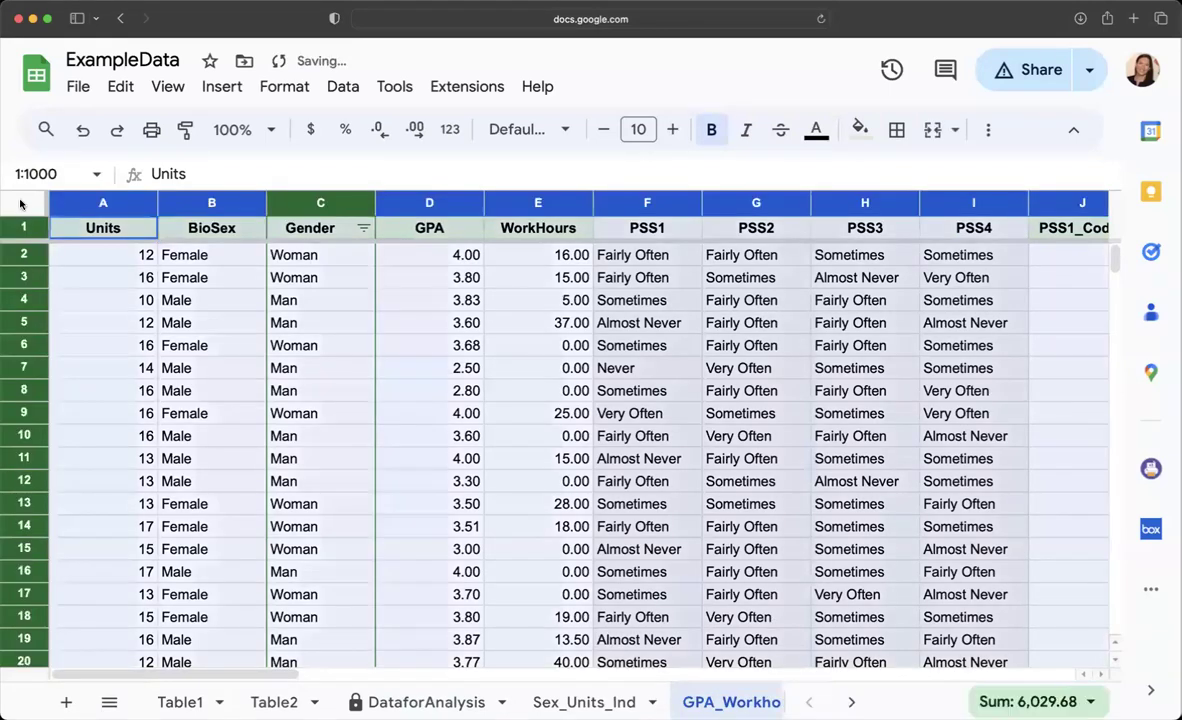
pyautogui.press('Down')
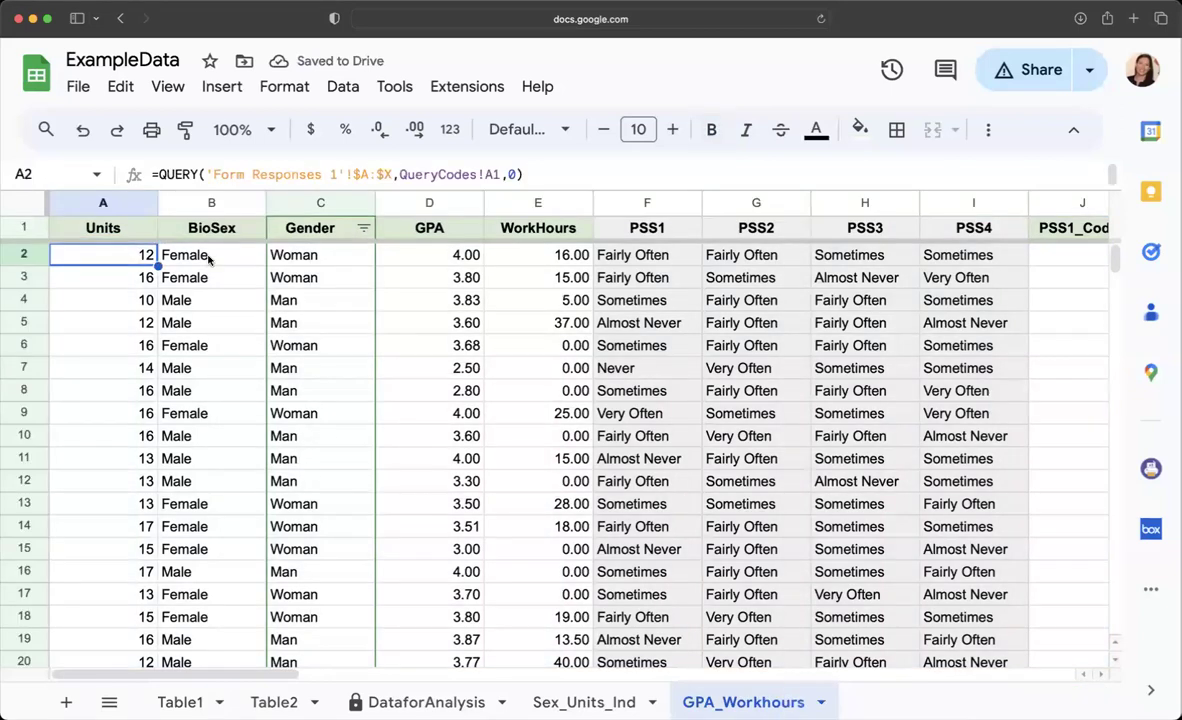
pyautogui.click(30, 206)
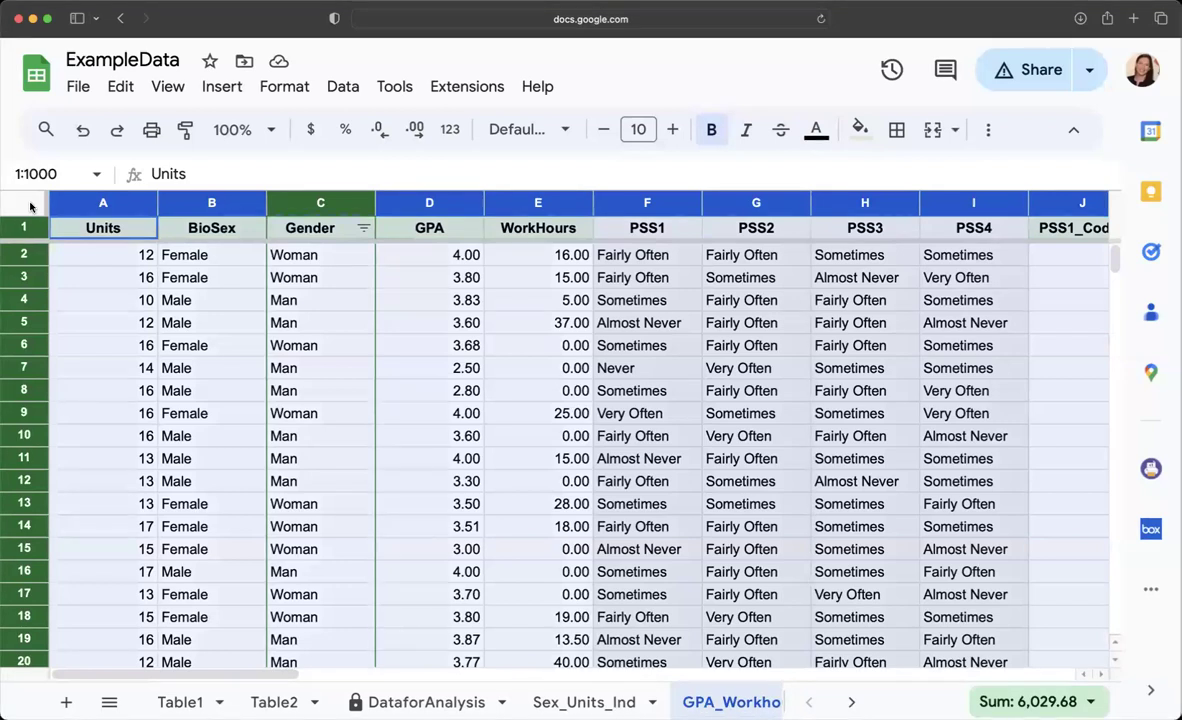
pyautogui.hotkey('ctrl', 'v')
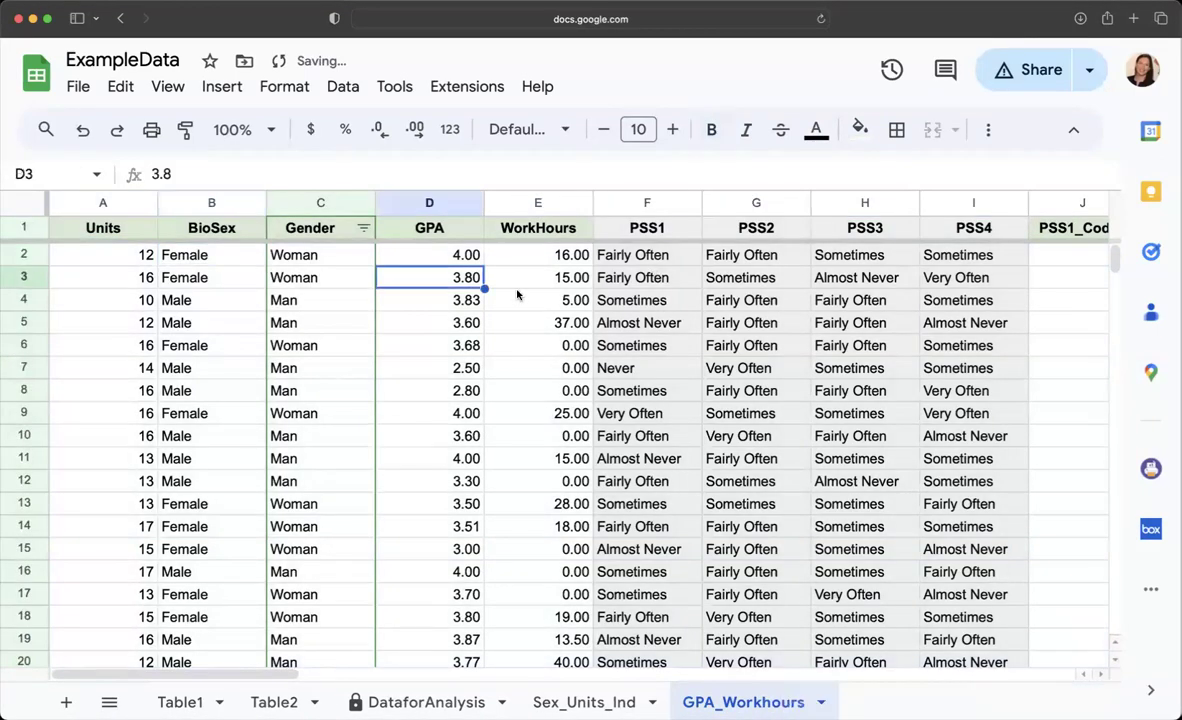
pyautogui.click(519, 296)
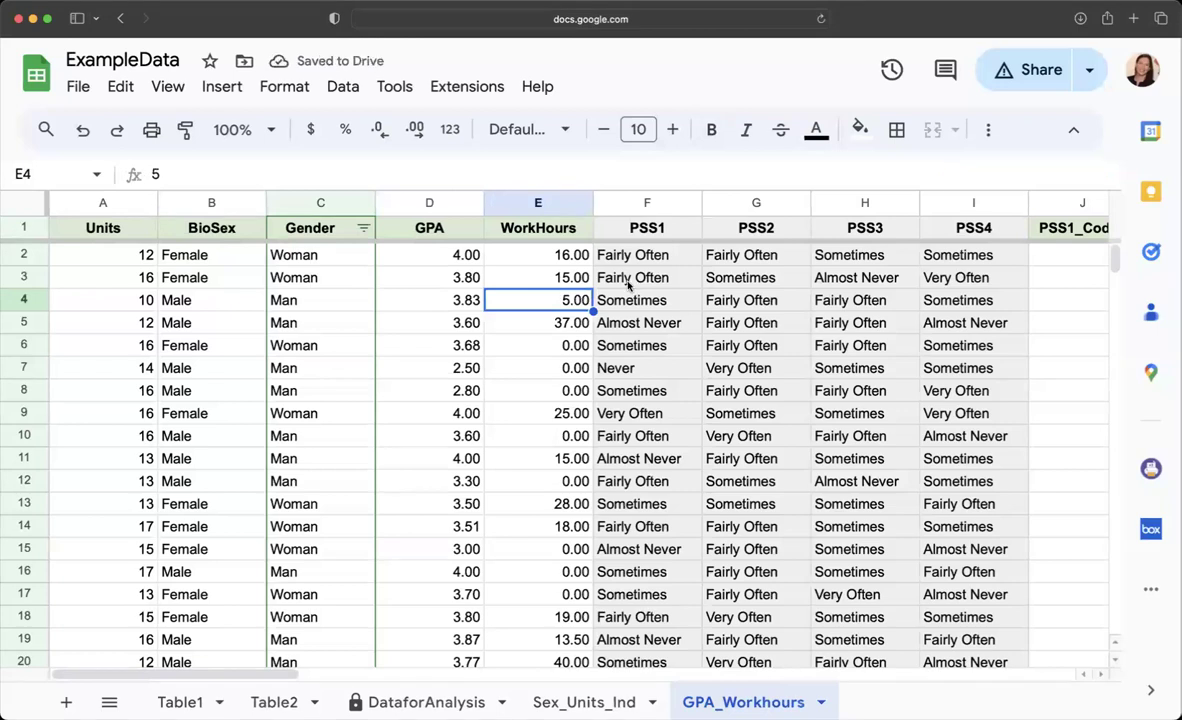
pyautogui.click(120, 258)
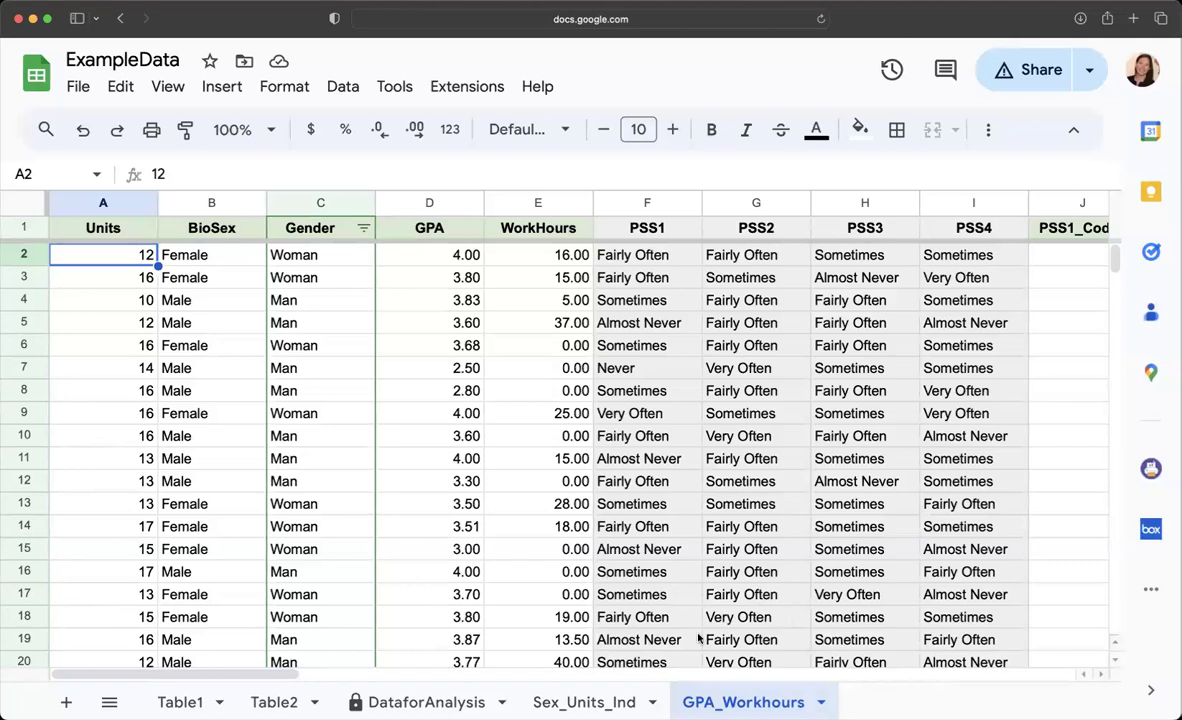
# Delete the Units, BioSex and Gender columns from the GPA_Workhours sheet.
pyautogui.click(590, 702)
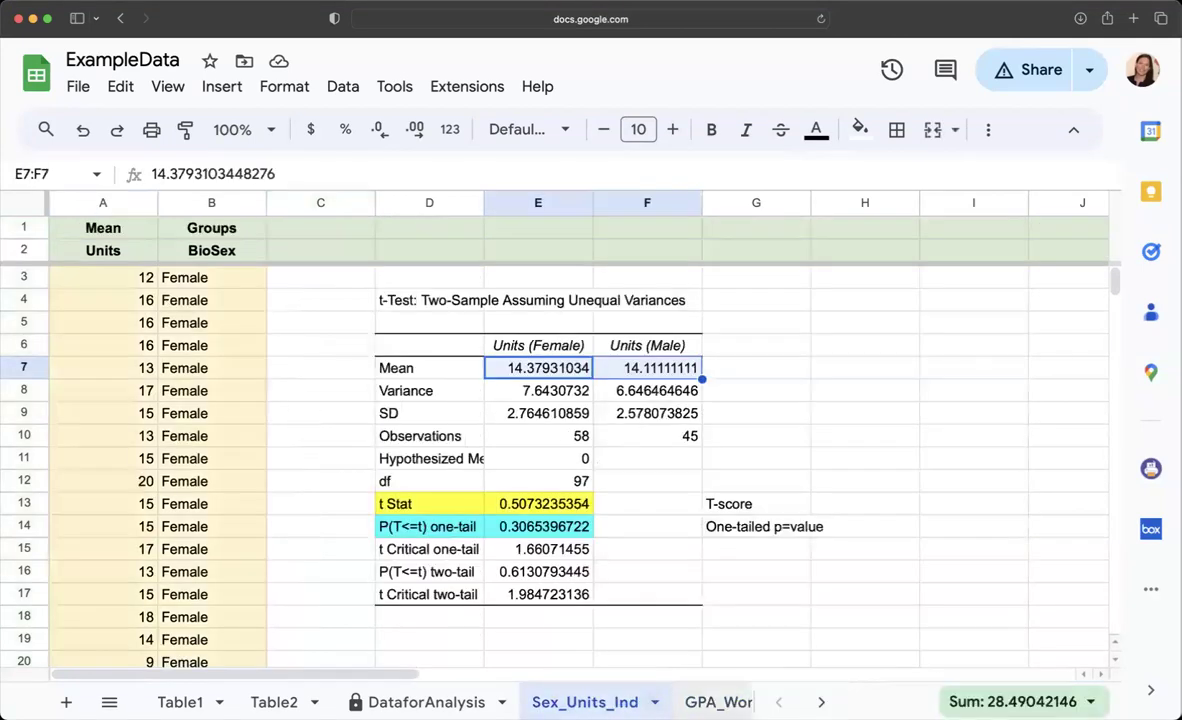
pyautogui.hotkey('alt', 'Down')
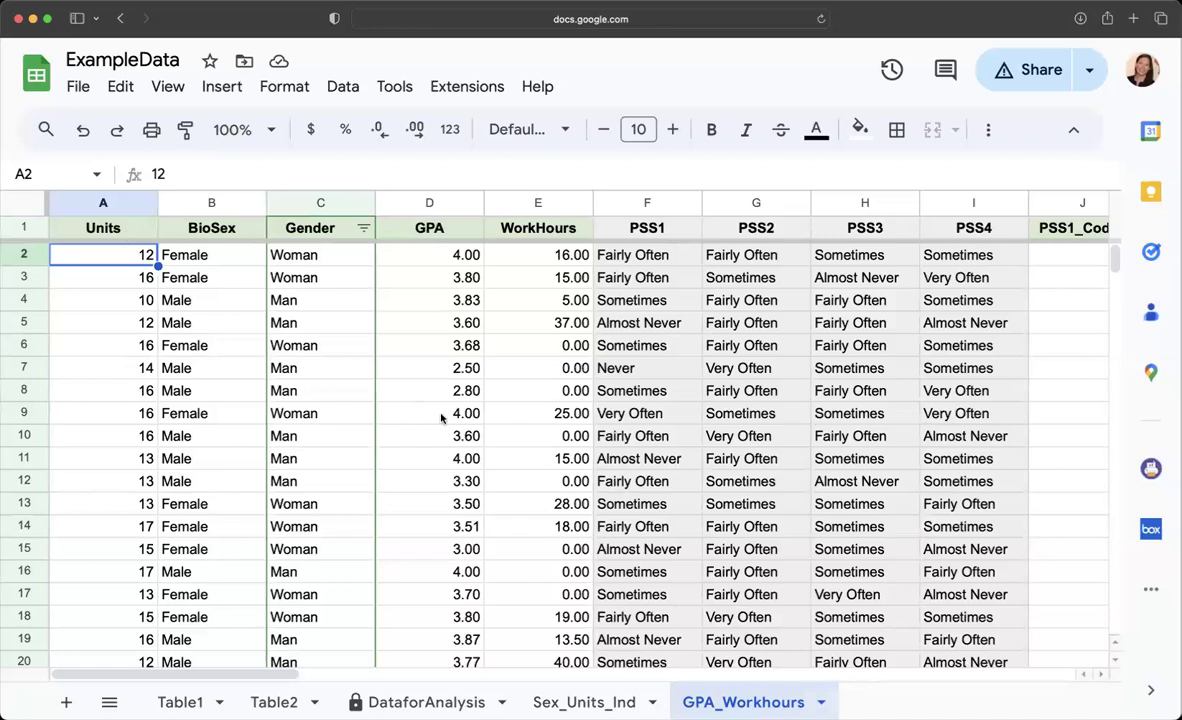
pyautogui.click(88, 207)
pyautogui.keyDown('shift'); pyautogui.click(320, 203); pyautogui.keyUp('shift')
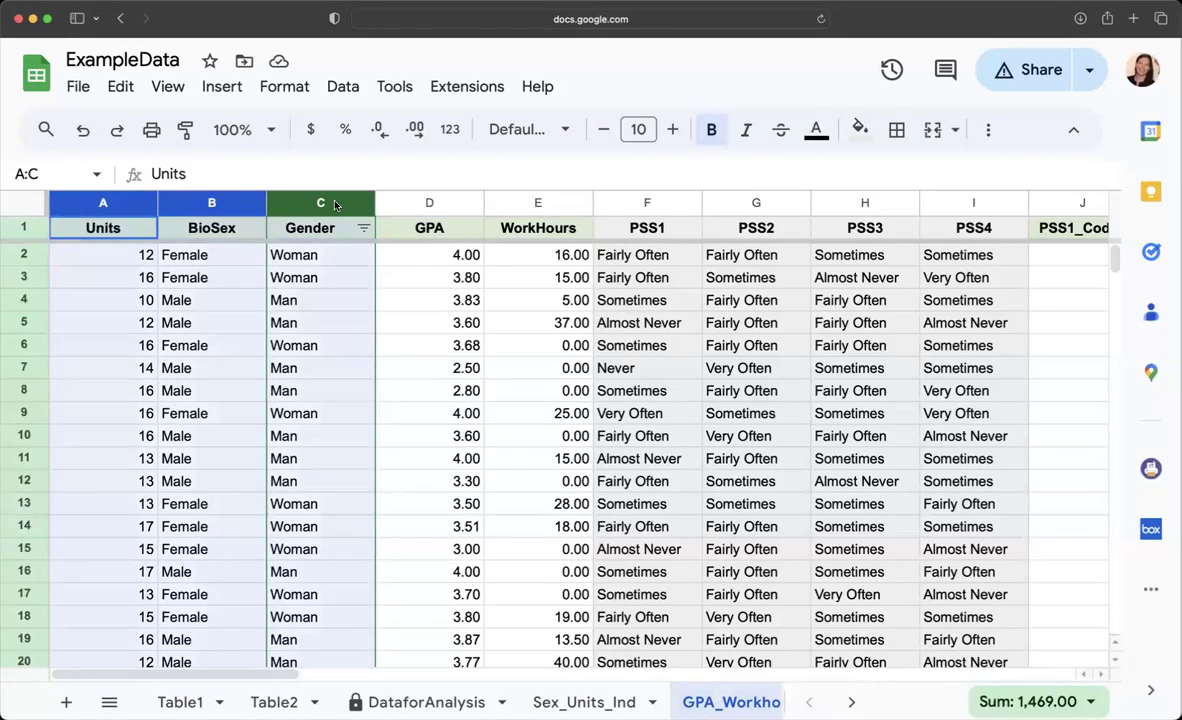
pyautogui.rightClick(320, 203)
pyautogui.click(420, 373)
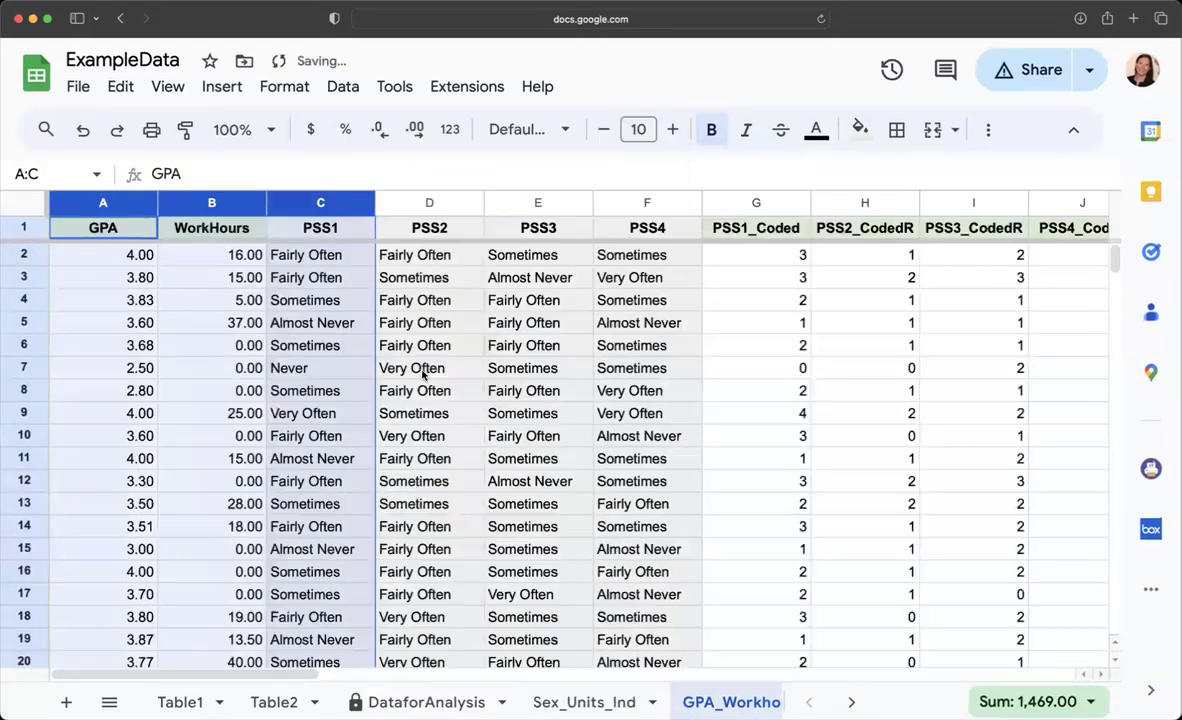
# Delete every column from PSS1 through TotalCESD10, leaving only GPA and WorkHours.
pyautogui.click(330, 299)
pyautogui.moveTo(318, 205); pyautogui.dragTo(224, 226)
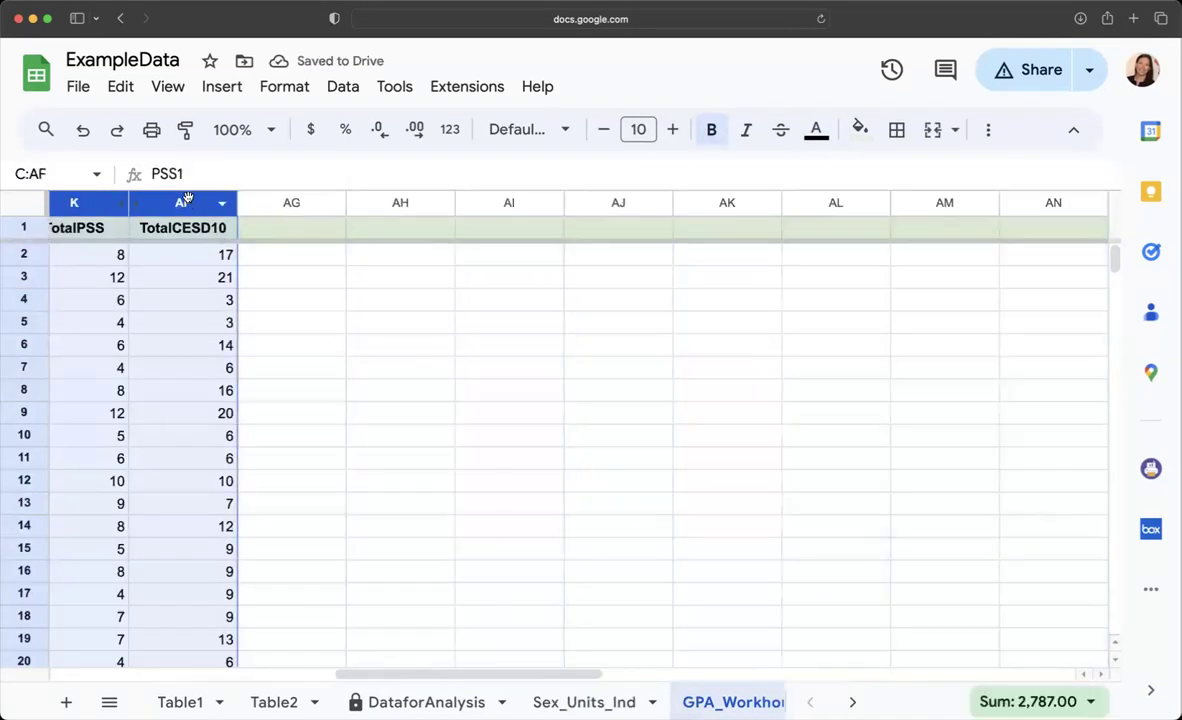
pyautogui.rightClick(185, 203)
pyautogui.click(290, 373)
pyautogui.hscroll(-10, 493, 396)
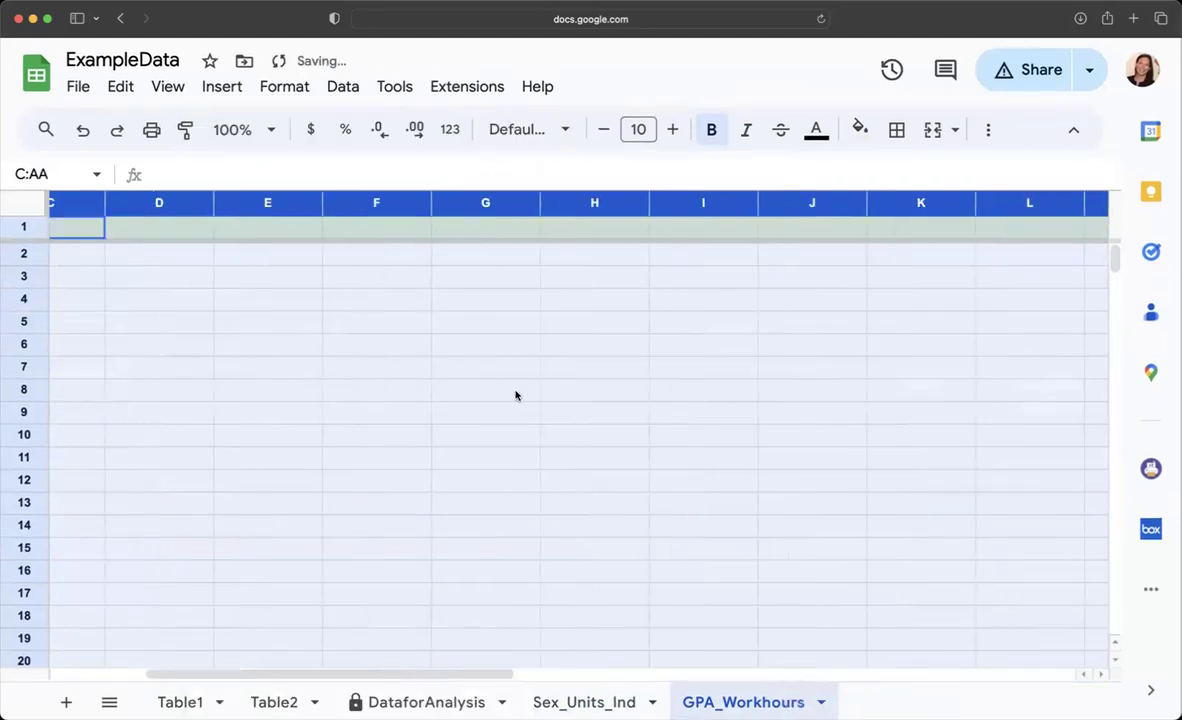
pyautogui.click(405, 377)
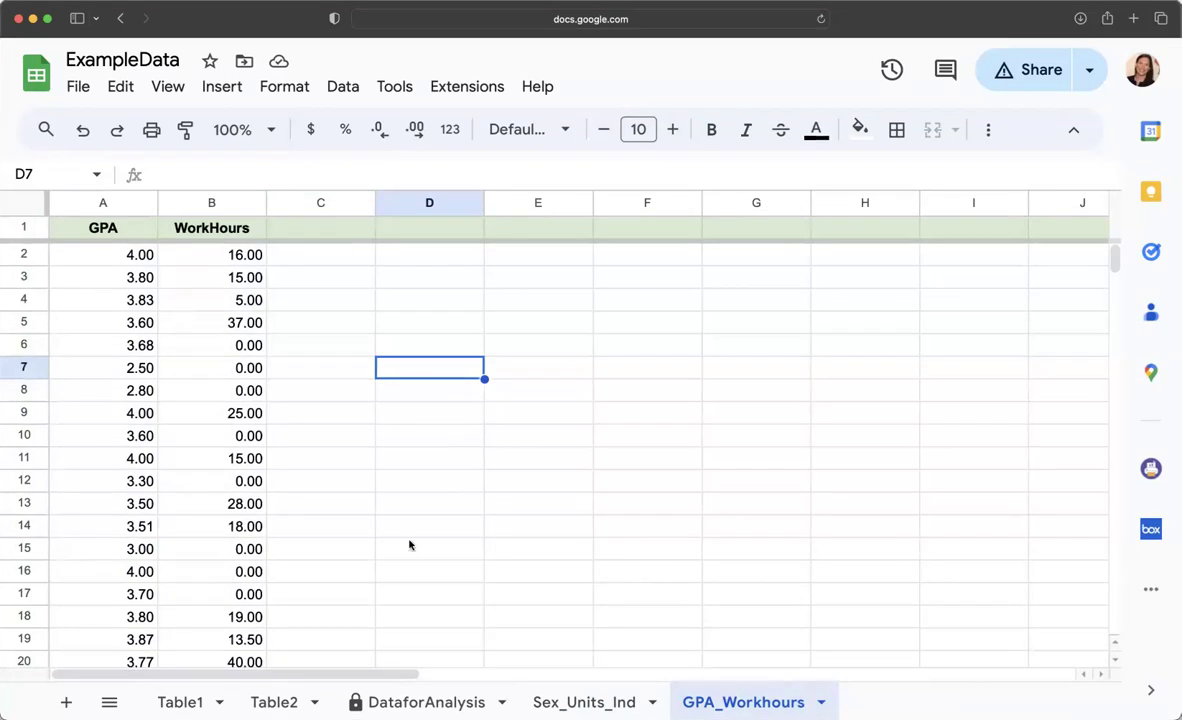
# Examine the GPA and WorkHours columns down the sheet and the paired values in rows 2 and 3.
pyautogui.scroll(-12, 131, 344)
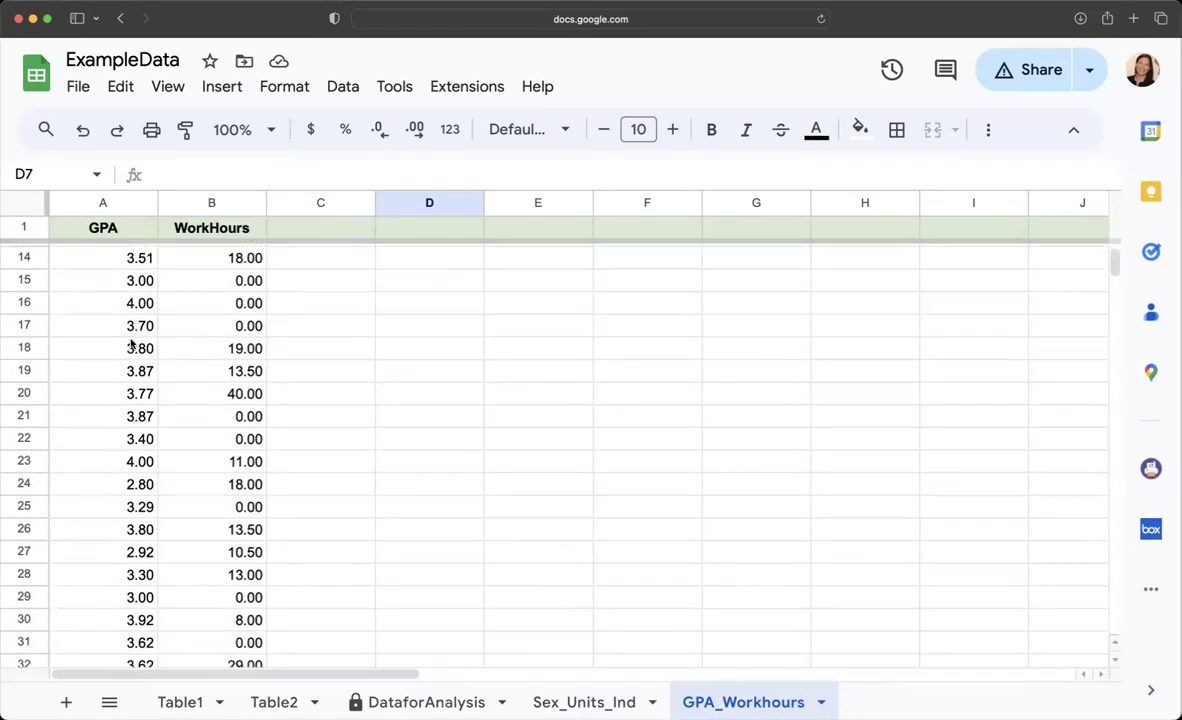
pyautogui.scroll(-10, 131, 344)
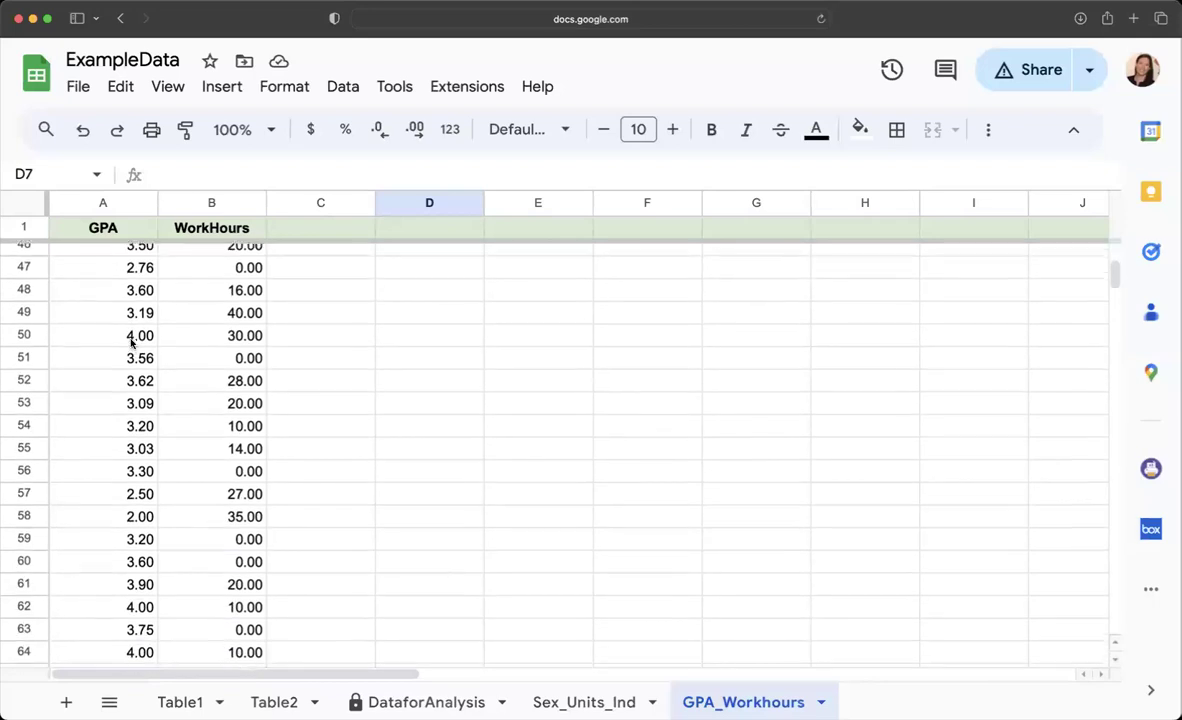
pyautogui.scroll(-8, 131, 344)
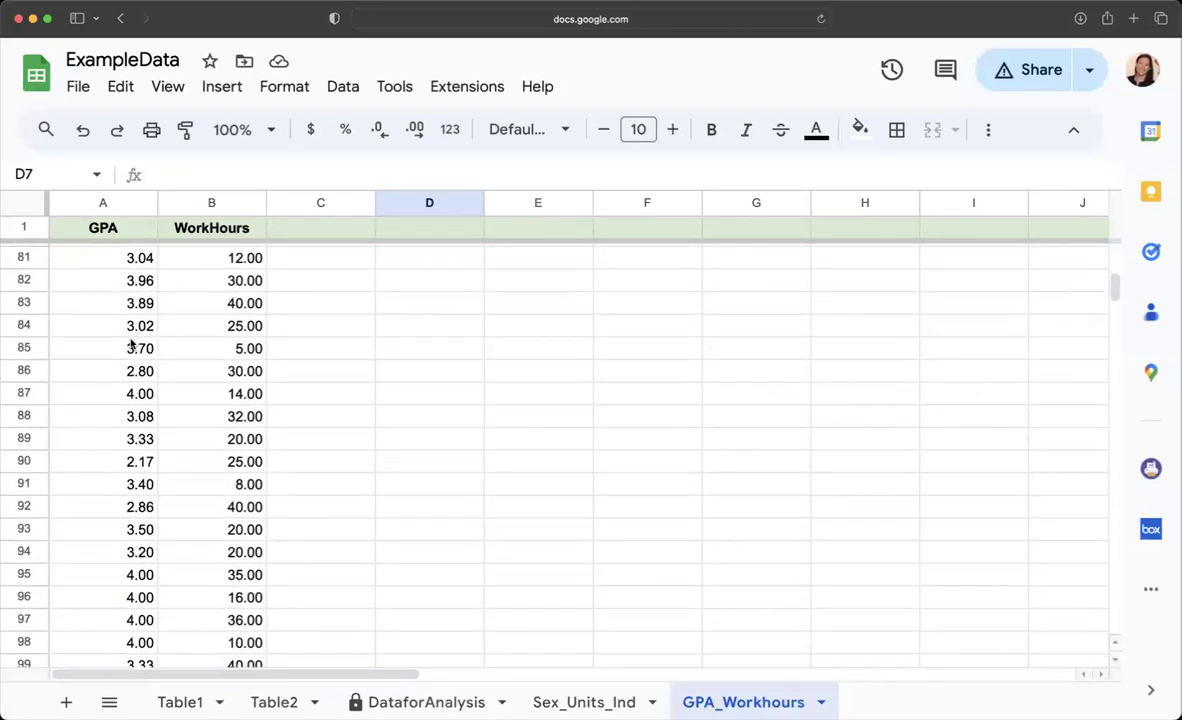
pyautogui.scroll(20, 131, 344)
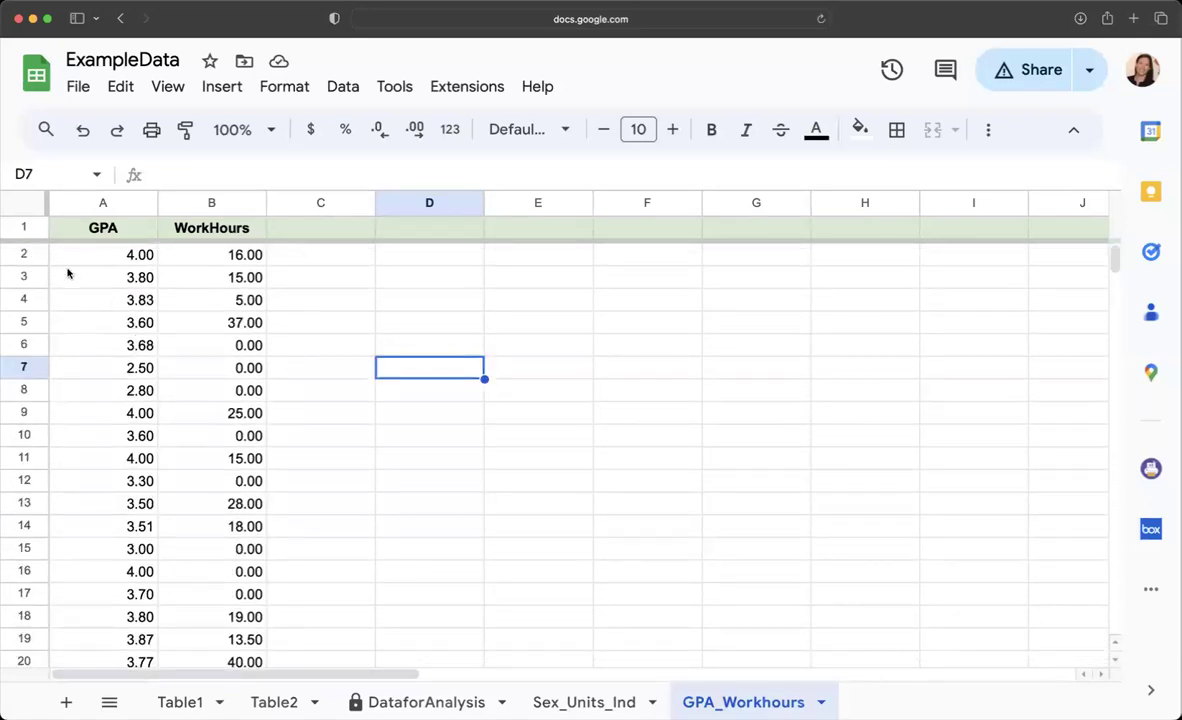
pyautogui.click(33, 248)
pyautogui.click(105, 248)
pyautogui.click(200, 252)
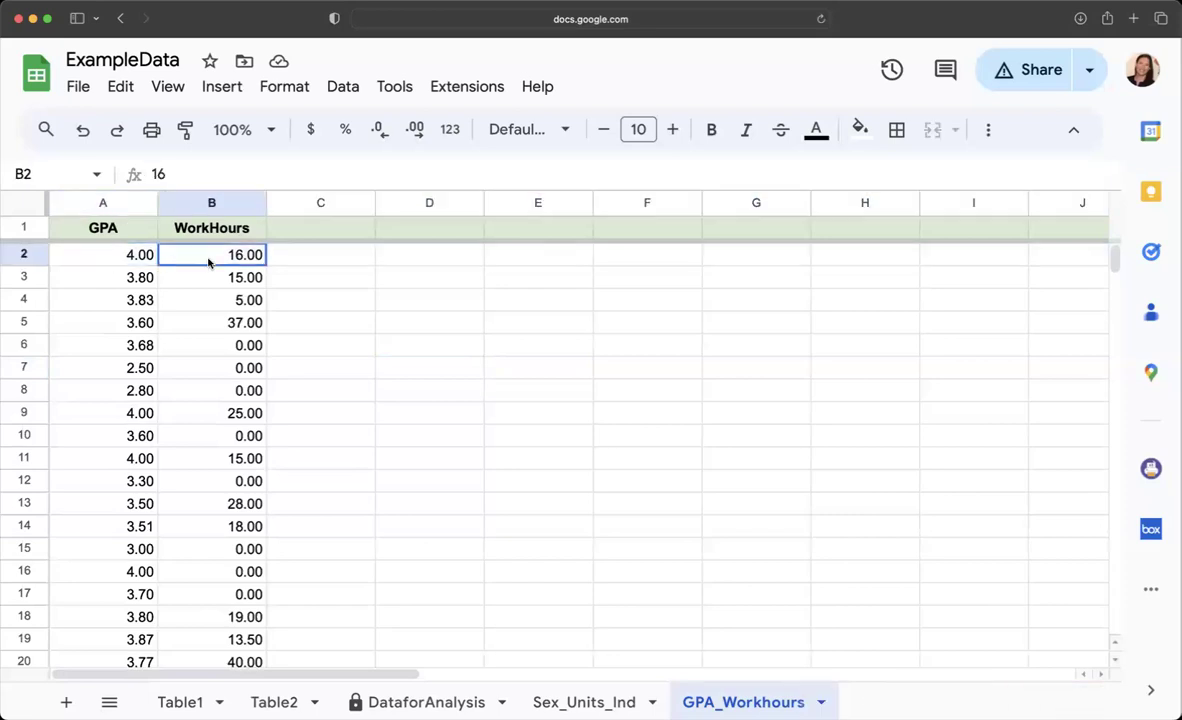
pyautogui.click(123, 281)
pyautogui.click(240, 286)
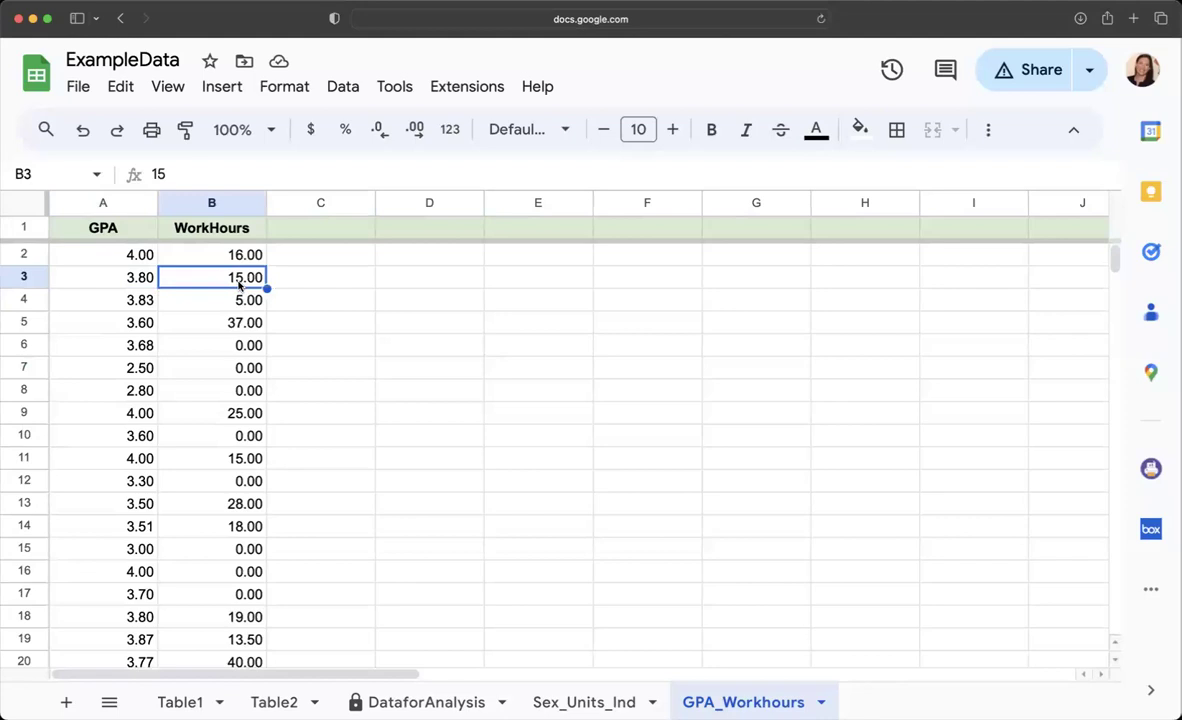
# Start a CORREL formula in cell D2 with the GPA values A2:A104 as its first range.
pyautogui.click(403, 261)
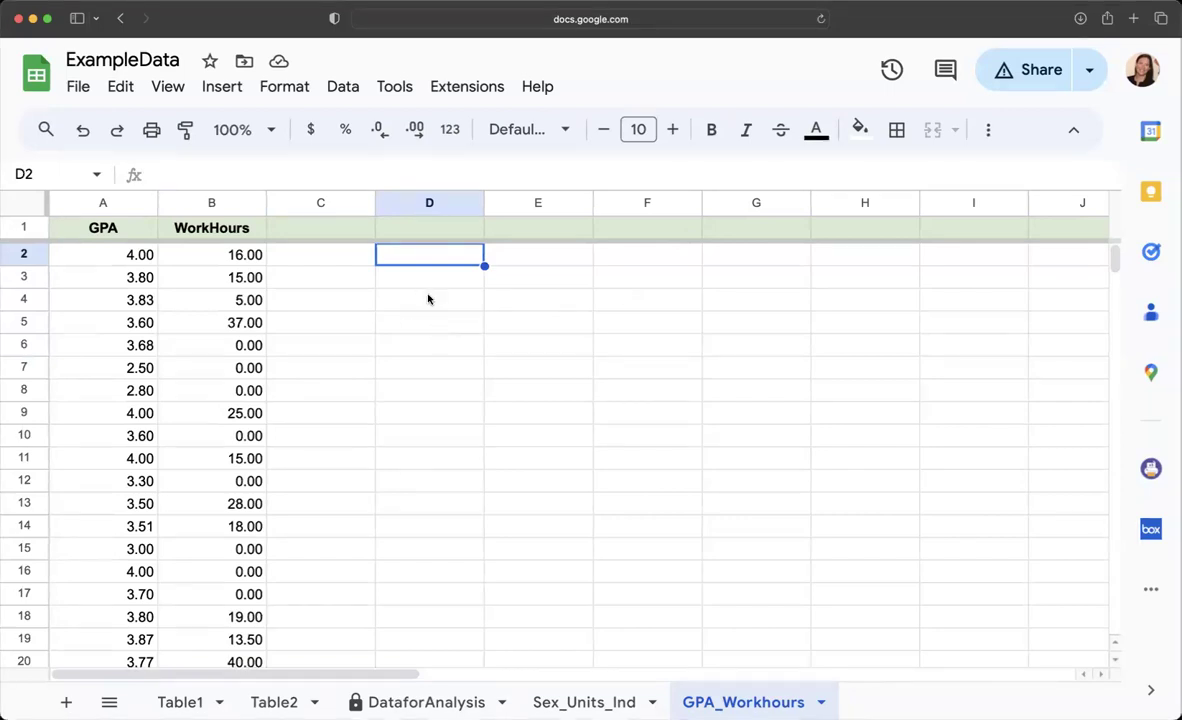
pyautogui.write('=')
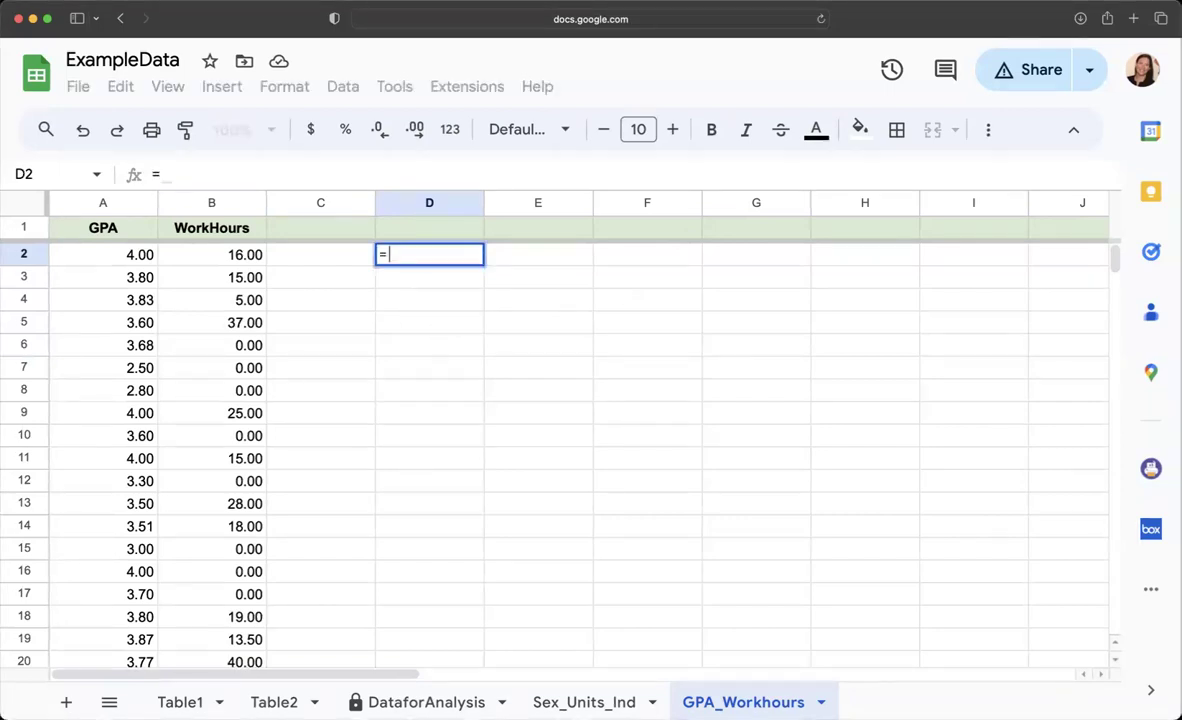
pyautogui.write('CORRE')
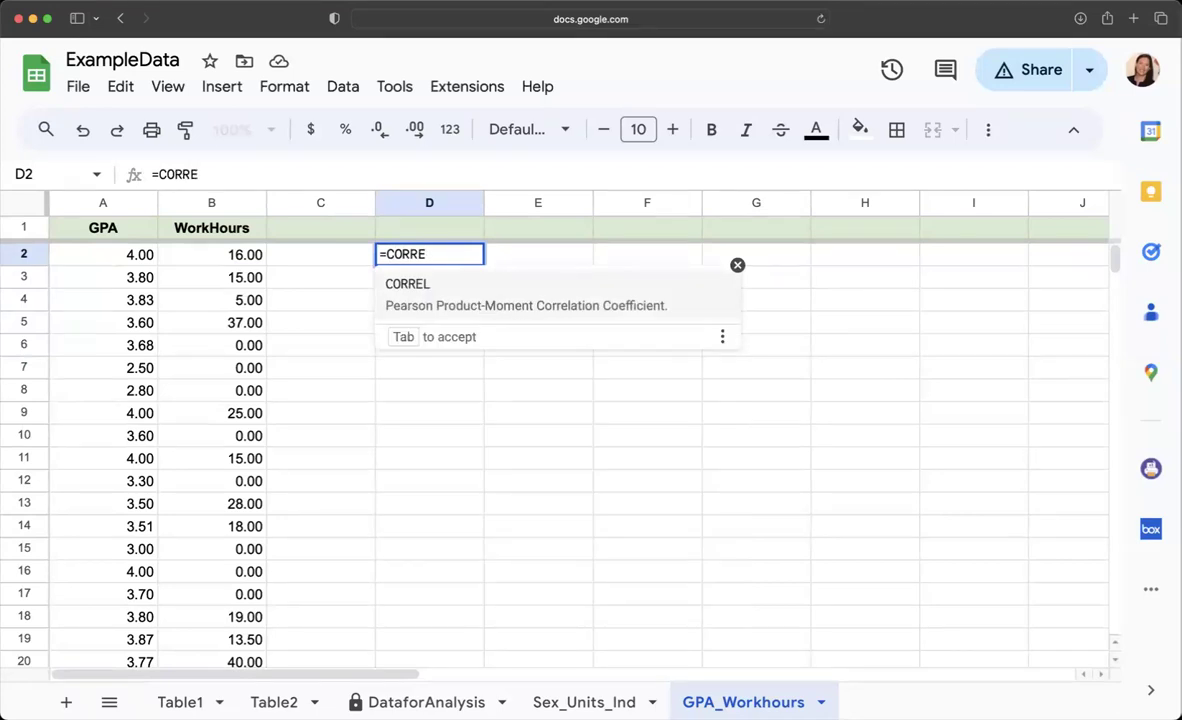
pyautogui.click(432, 297)
pyautogui.moveTo(115, 265); pyautogui.dragTo(113, 346)
pyautogui.moveTo(105, 240); pyautogui.dragTo(114, 477)
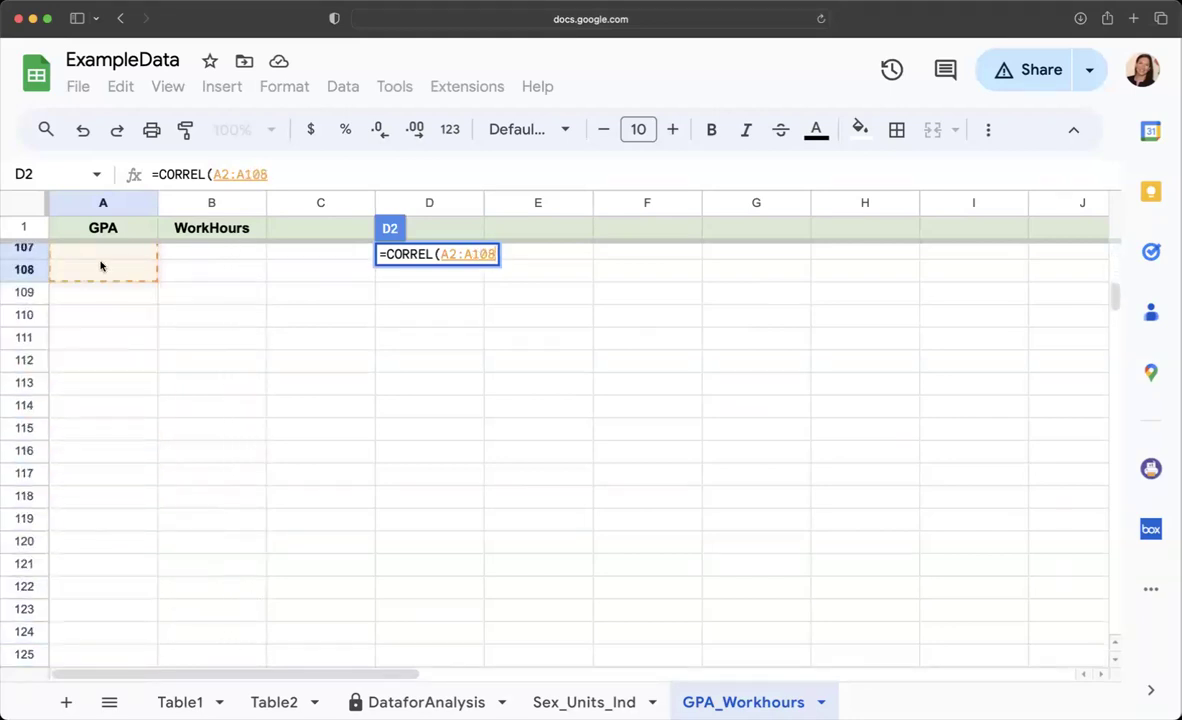
pyautogui.moveTo(99, 238)
pyautogui.mouseDown()
pyautogui.moveTo(95, 309)
pyautogui.moveTo(97, 236)
pyautogui.mouseUp()
pyautogui.moveTo(88, 601)
pyautogui.mouseDown()
pyautogui.moveTo(82, 691)
pyautogui.moveTo(106, 589)
pyautogui.mouseUp()
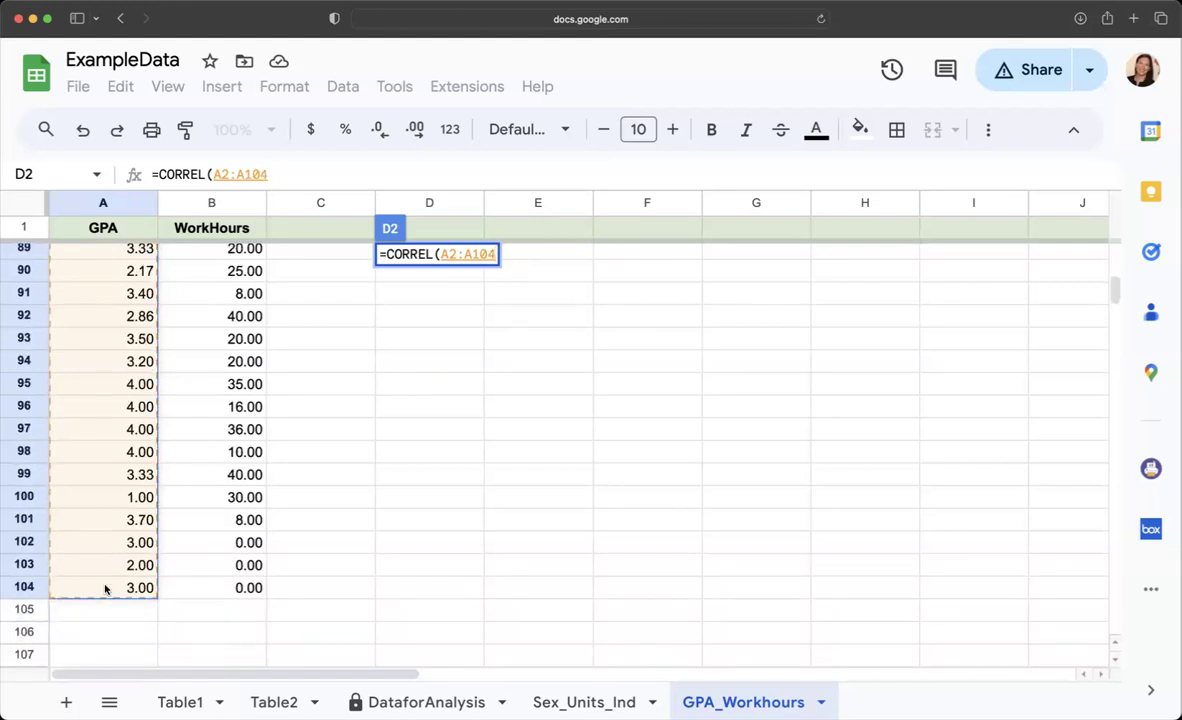
# Add the WorkHours values B2:B104 as the second range and complete the CORREL formula in D2.
pyautogui.write(',')
pyautogui.scroll(15, 136, 572)
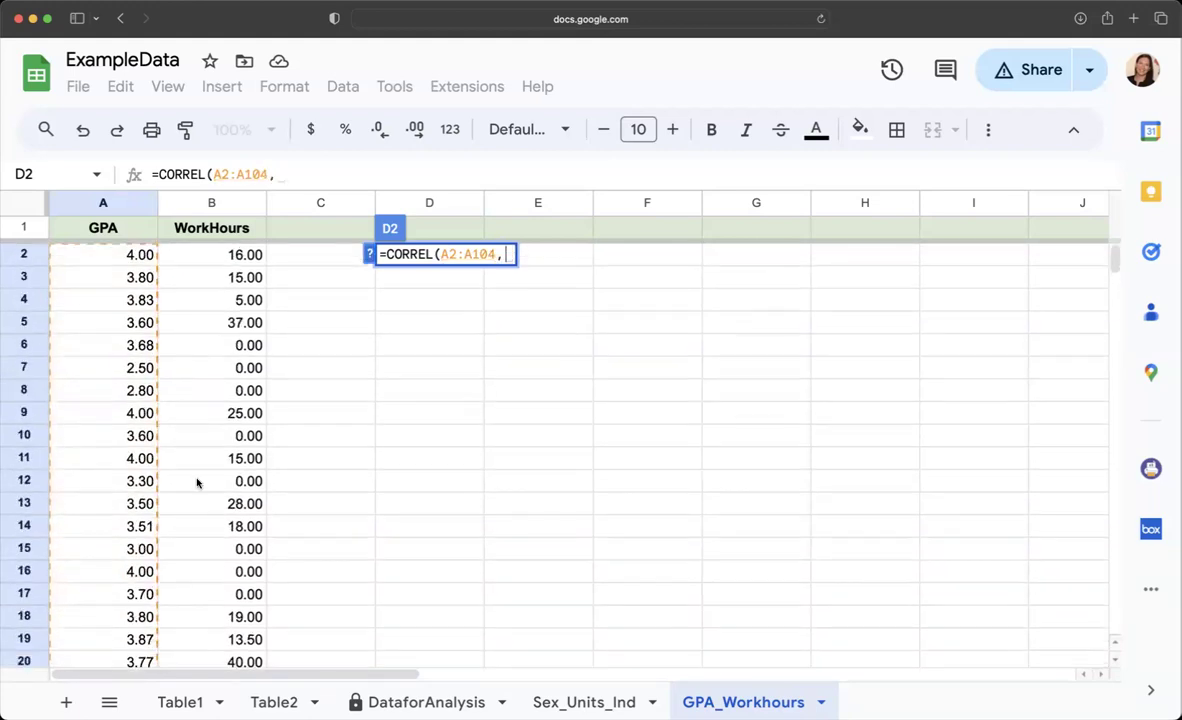
pyautogui.click(214, 261)
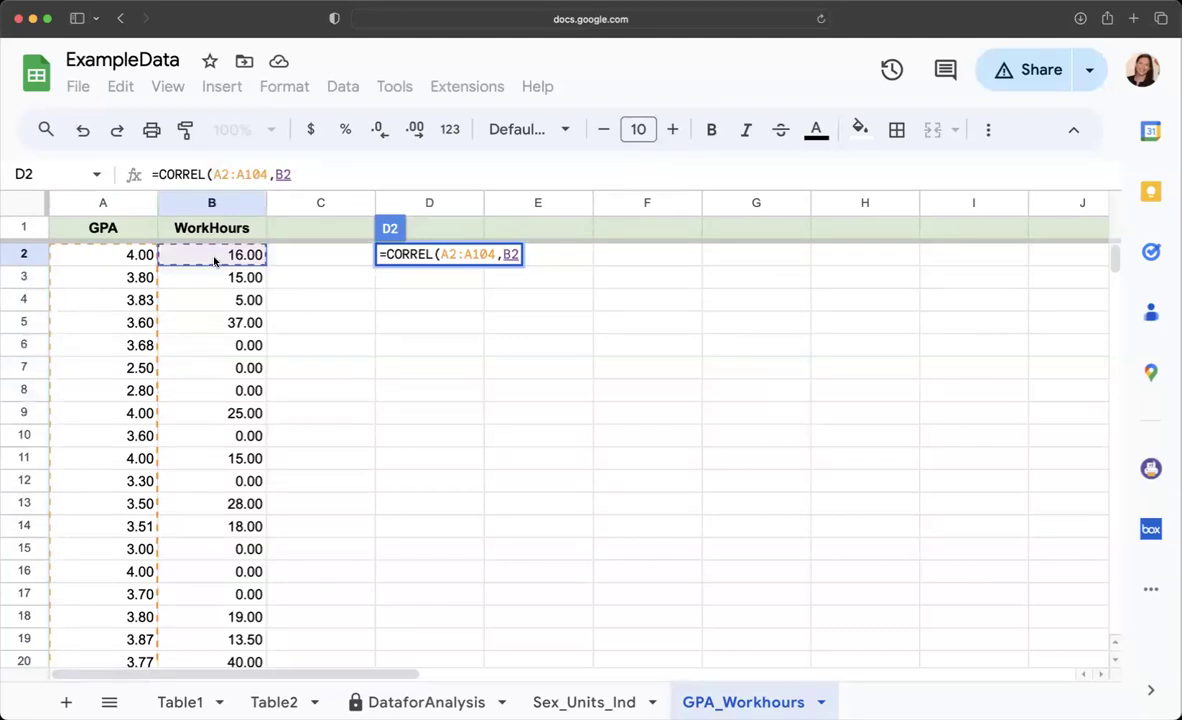
pyautogui.write(':')
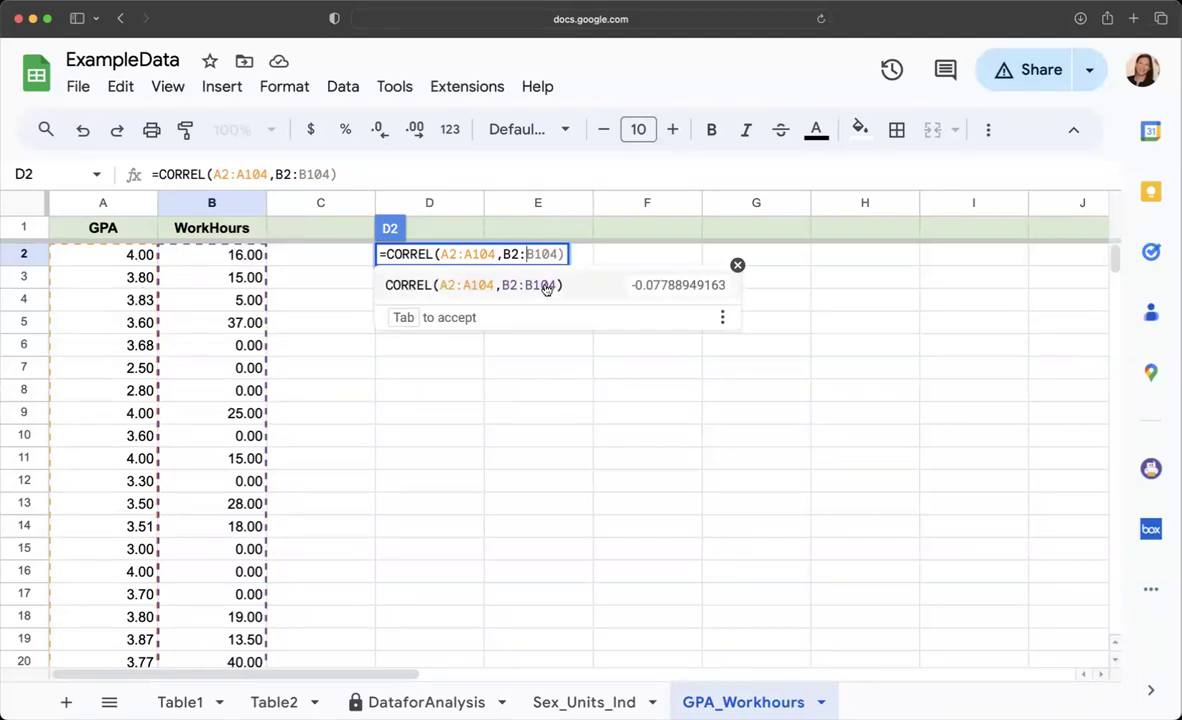
pyautogui.click(547, 287)
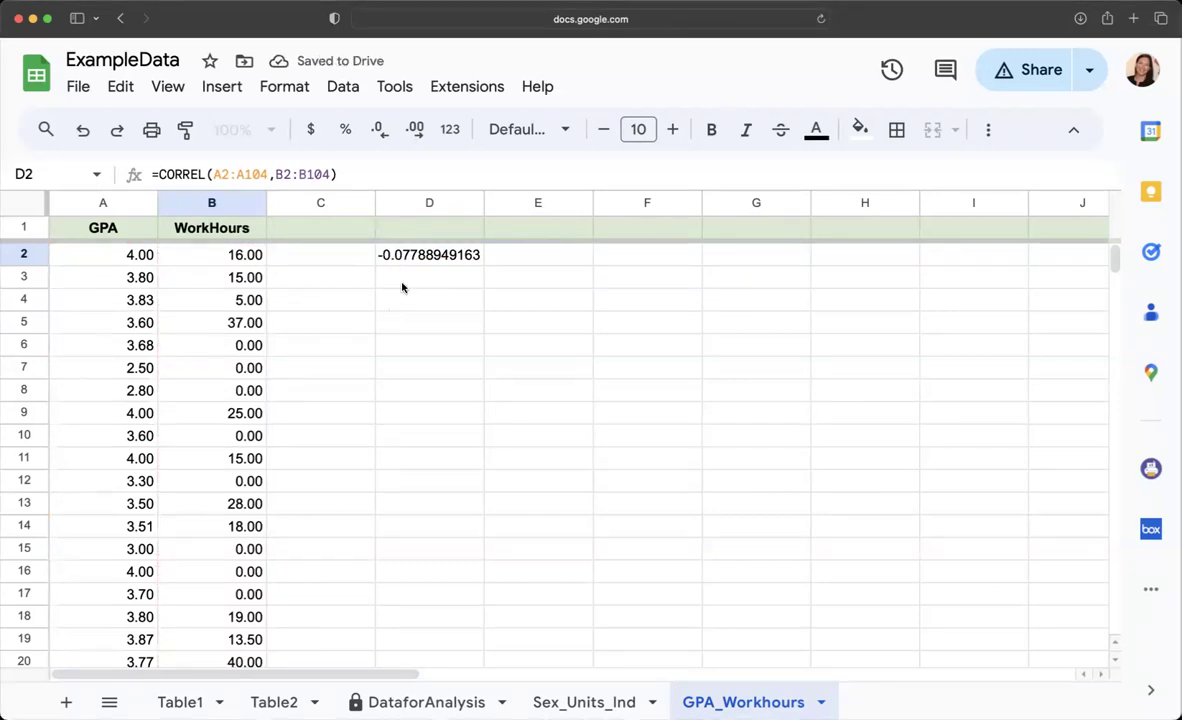
# Enter the label "Pearson's r" in cell E2 beside the correlation coefficient.
pyautogui.click(540, 258)
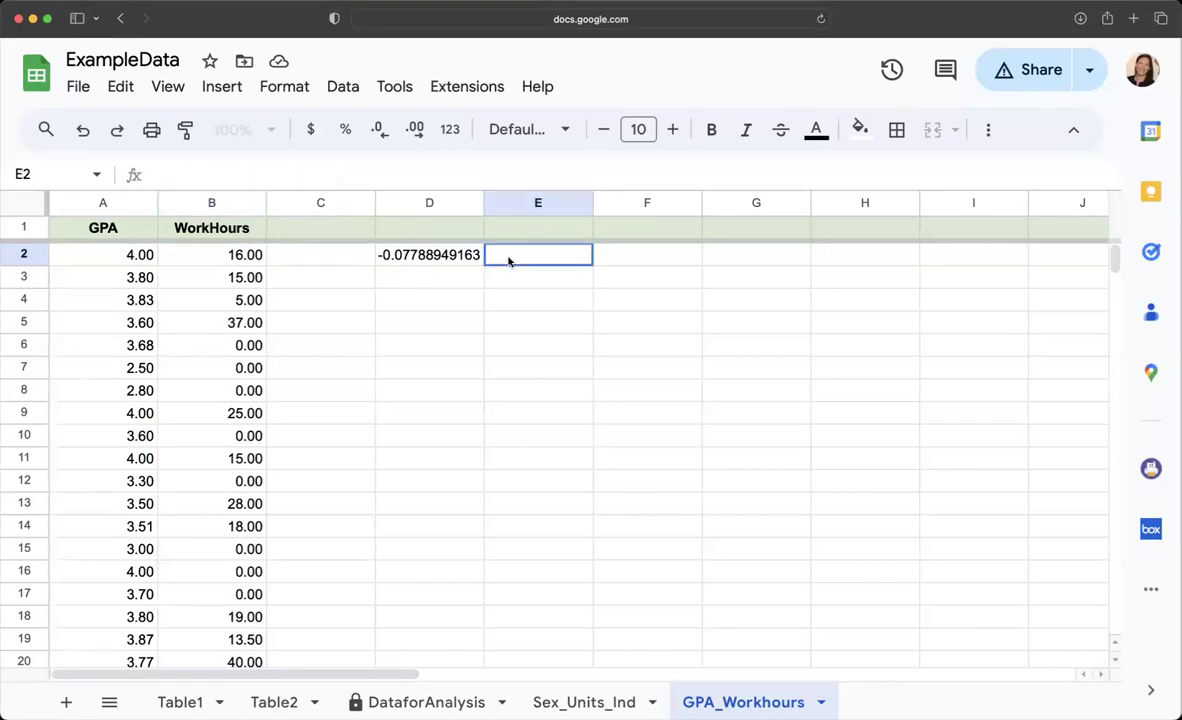
pyautogui.write('Par')
pyautogui.press('BackSpace')
pyautogui.press('BackSpace')
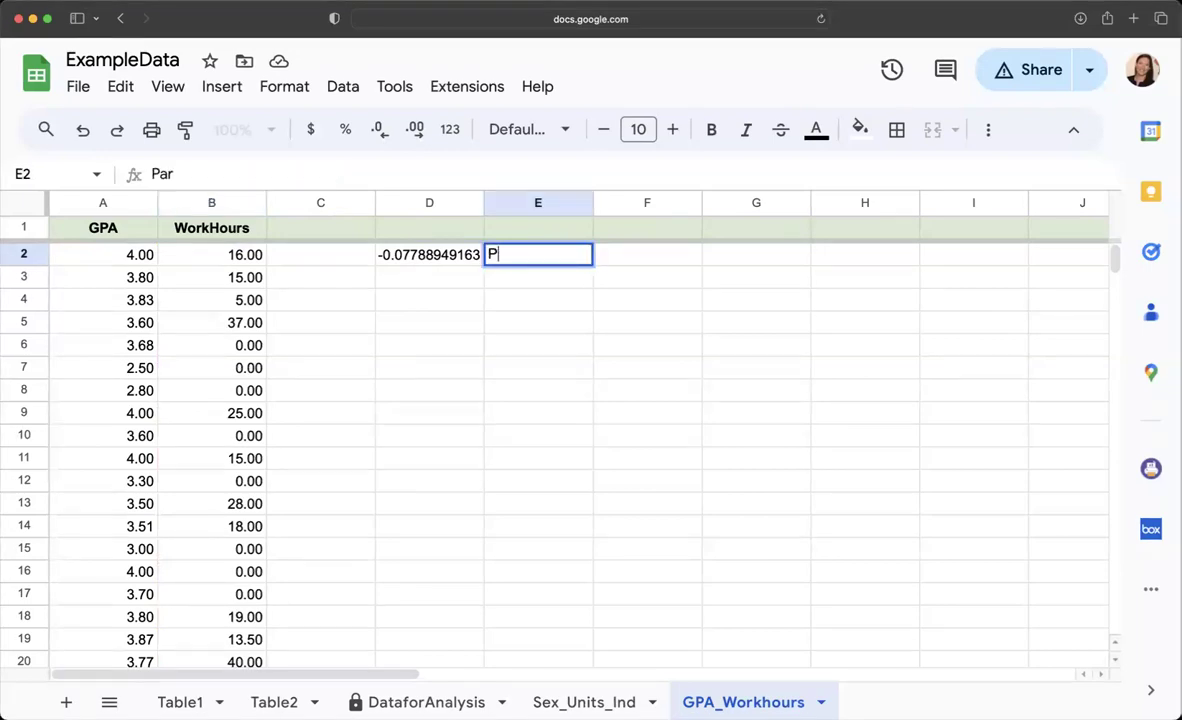
pyautogui.write('earsob')
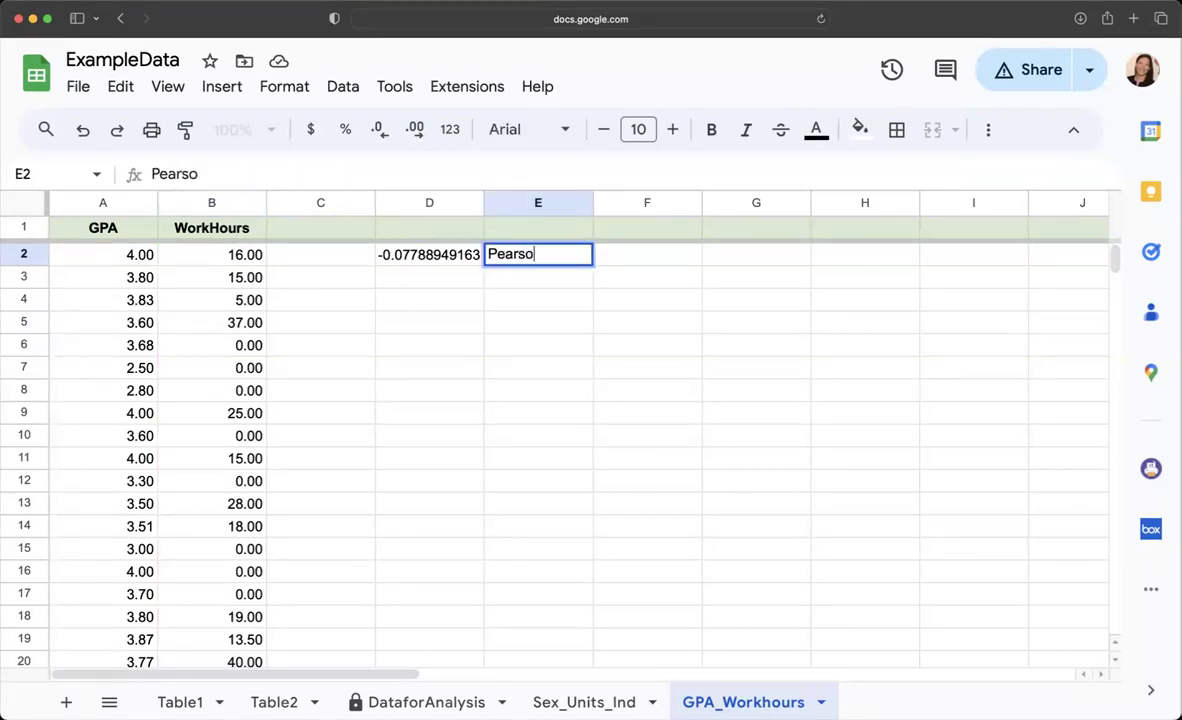
pyautogui.press('BackSpace')
pyautogui.write("n's")
pyautogui.click(522, 298)
pyautogui.click(466, 259)
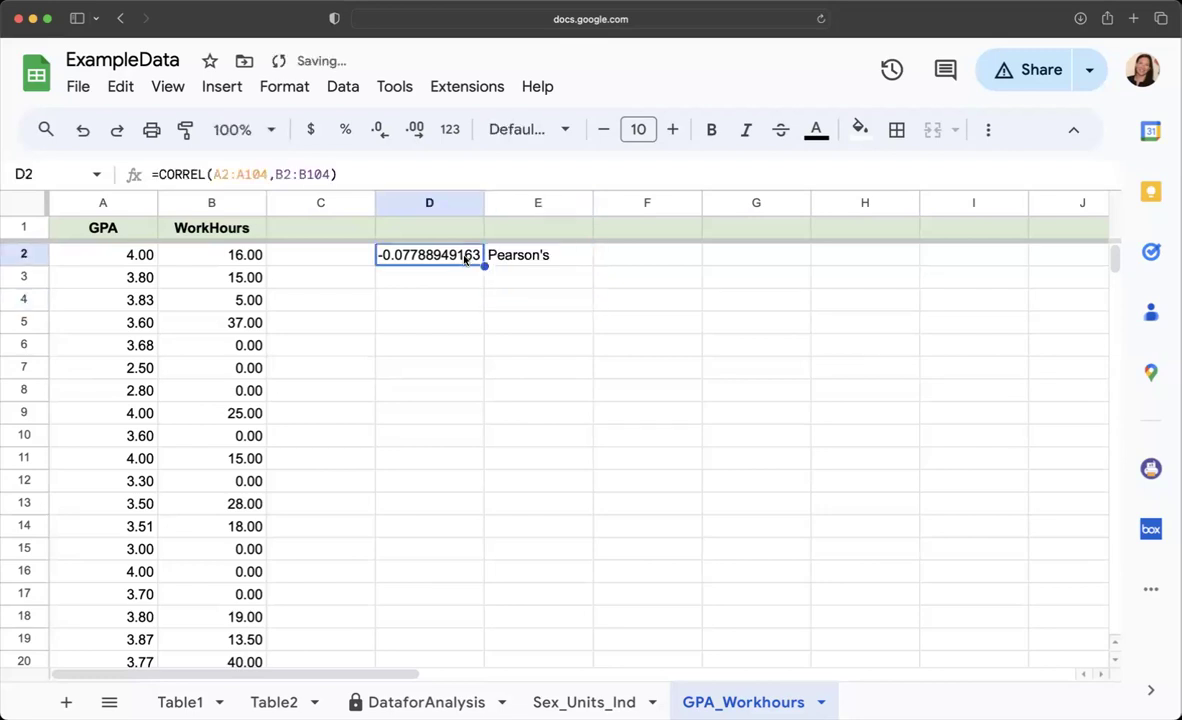
pyautogui.click(549, 256)
pyautogui.press('Return')
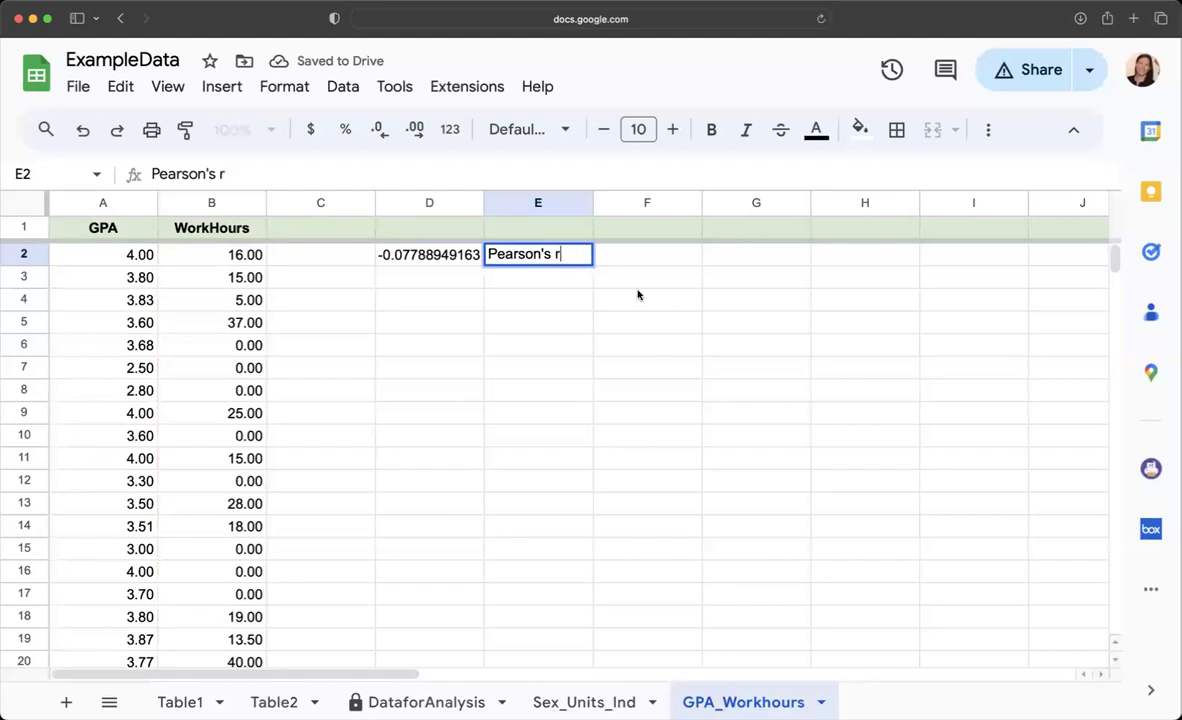
pyautogui.write('r')
pyautogui.click(598, 276)
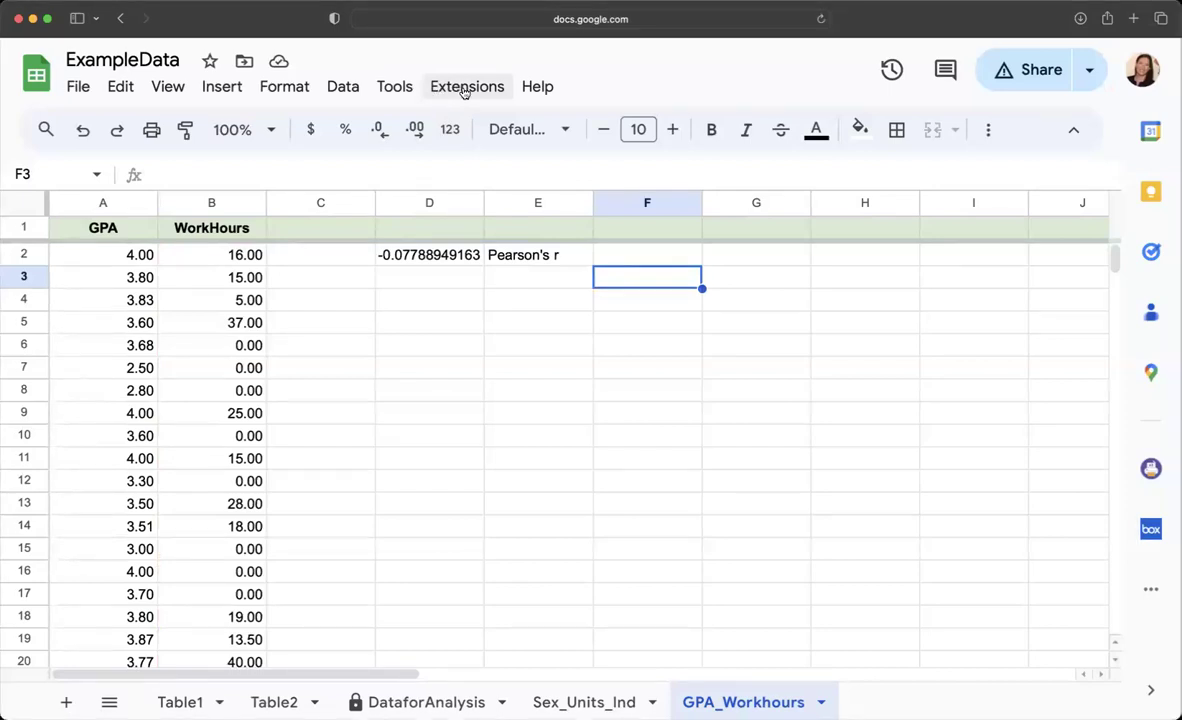
# Start the XLMiner Analysis ToolPak's Correlation tool and set its input range to A2:B104.
pyautogui.click(436, 88)
pyautogui.moveTo(563, 609)
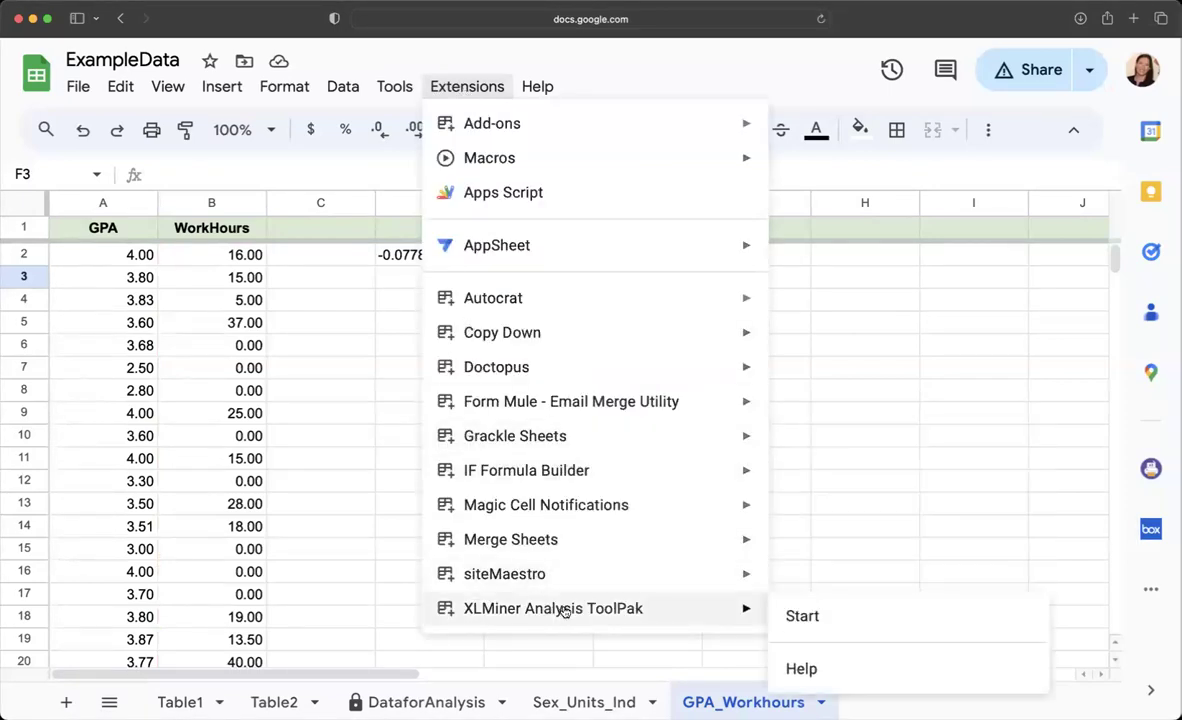
pyautogui.click(806, 620)
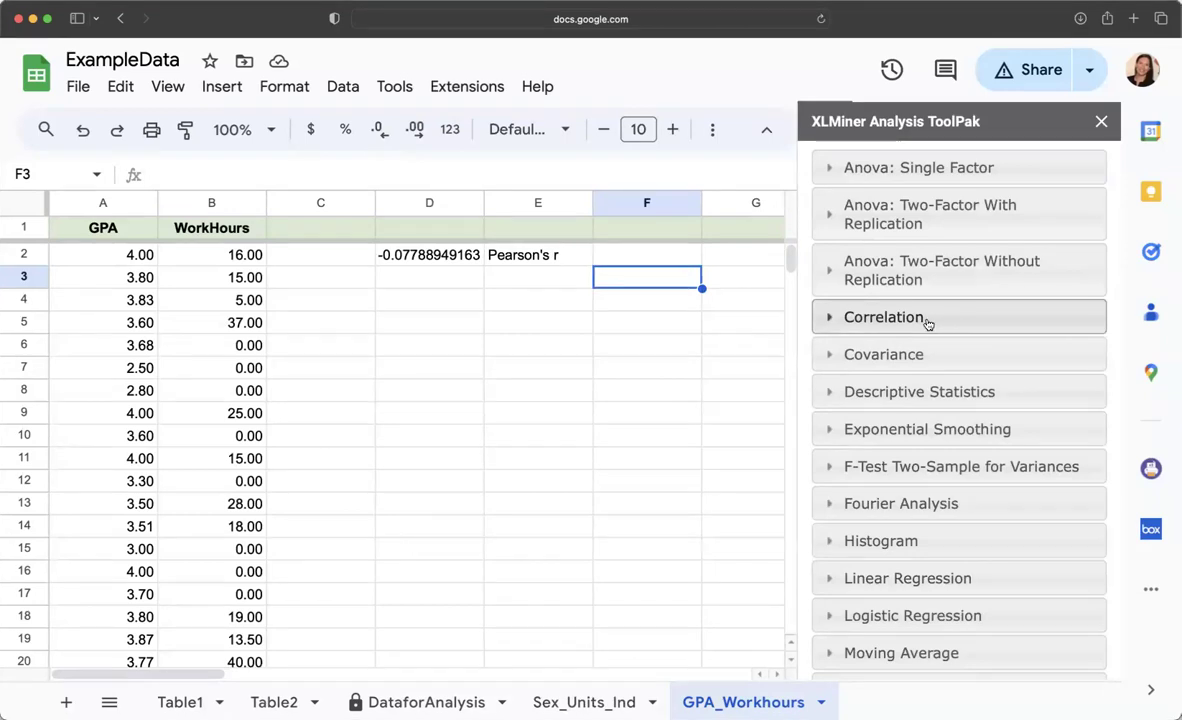
pyautogui.click(925, 321)
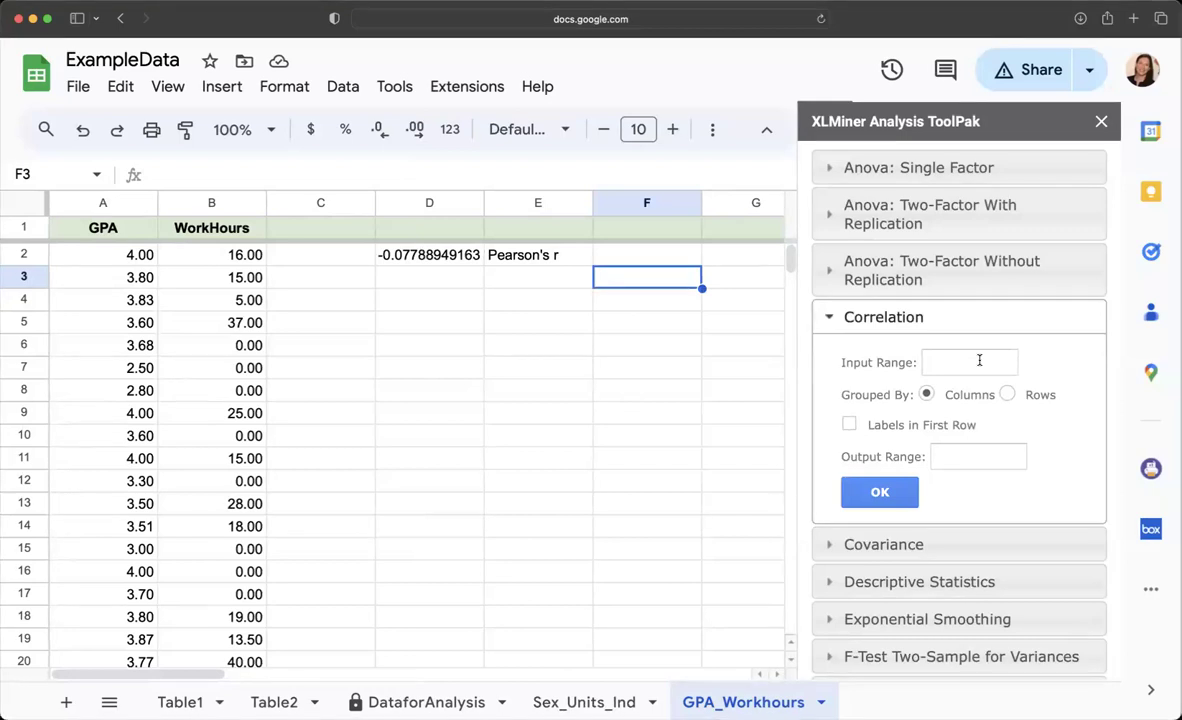
pyautogui.moveTo(118, 256); pyautogui.dragTo(230, 665)
pyautogui.moveTo(215, 662); pyautogui.dragTo(218, 636)
pyautogui.click(948, 360)
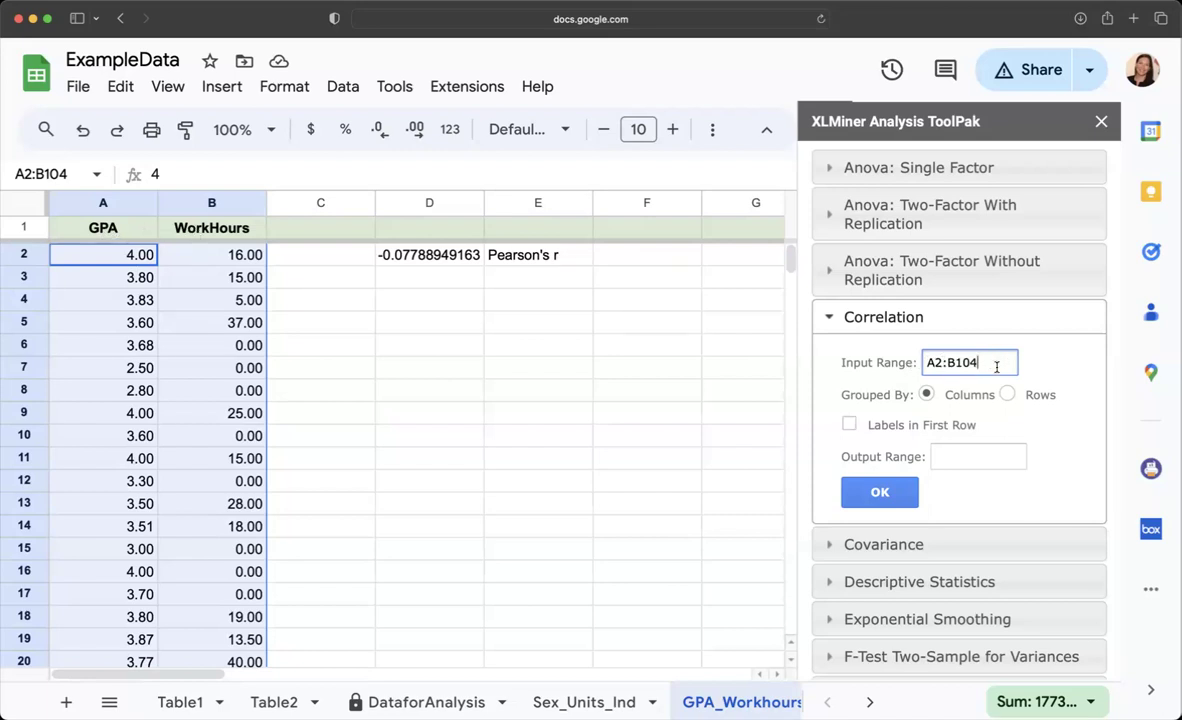
# Try including the header row by starting the correlation's input range at A1 and enabling labels in the first row.
pyautogui.press('BackSpace')
pyautogui.write('1')
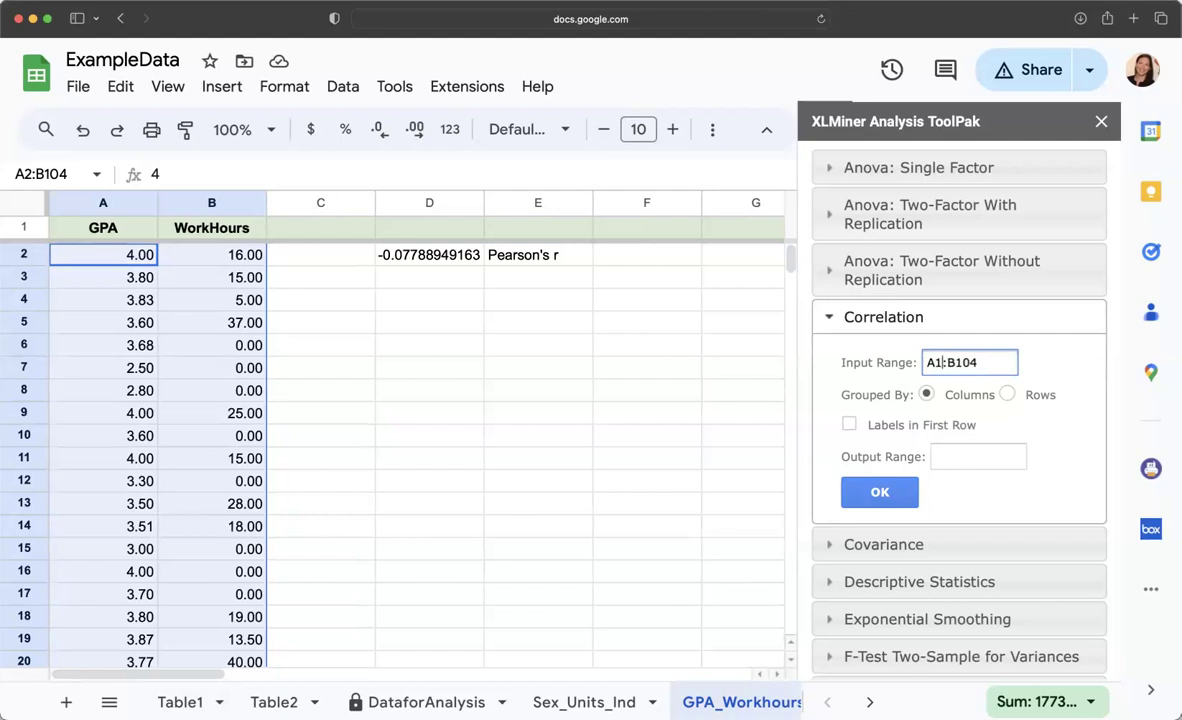
pyautogui.click(847, 425)
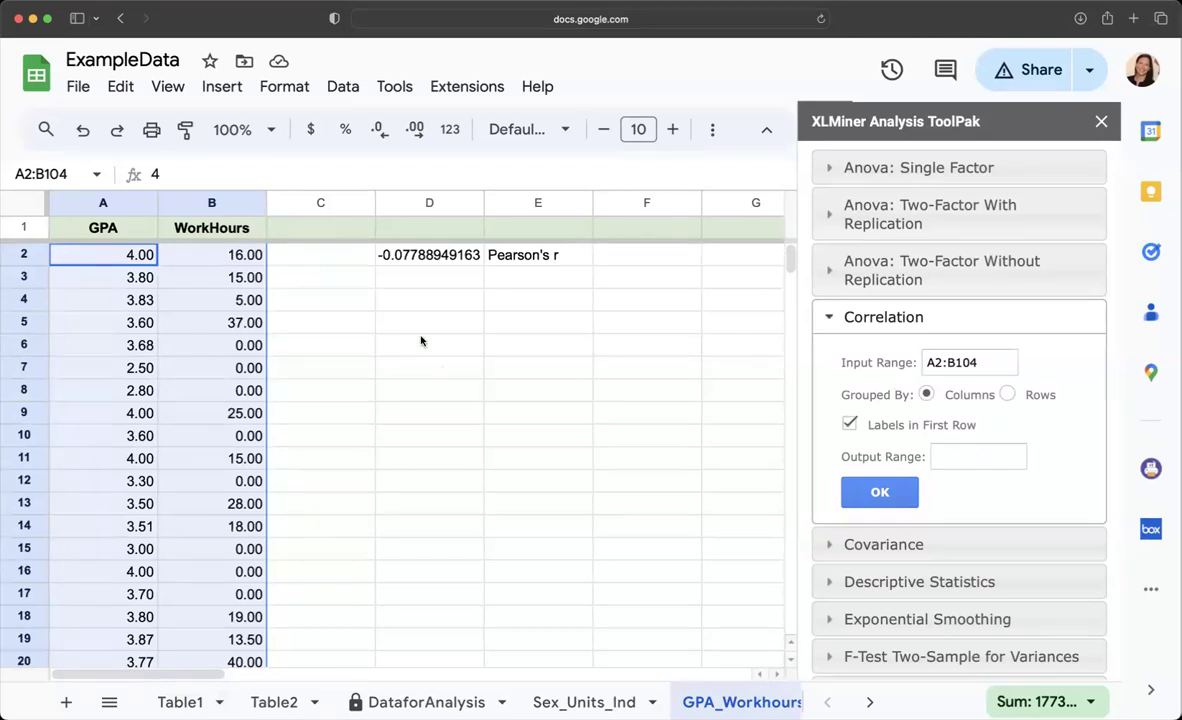
# Run the correlation without first-row labels and place its output at cell D4.
pyautogui.click(404, 299)
pyautogui.click(962, 456)
pyautogui.write('D4')
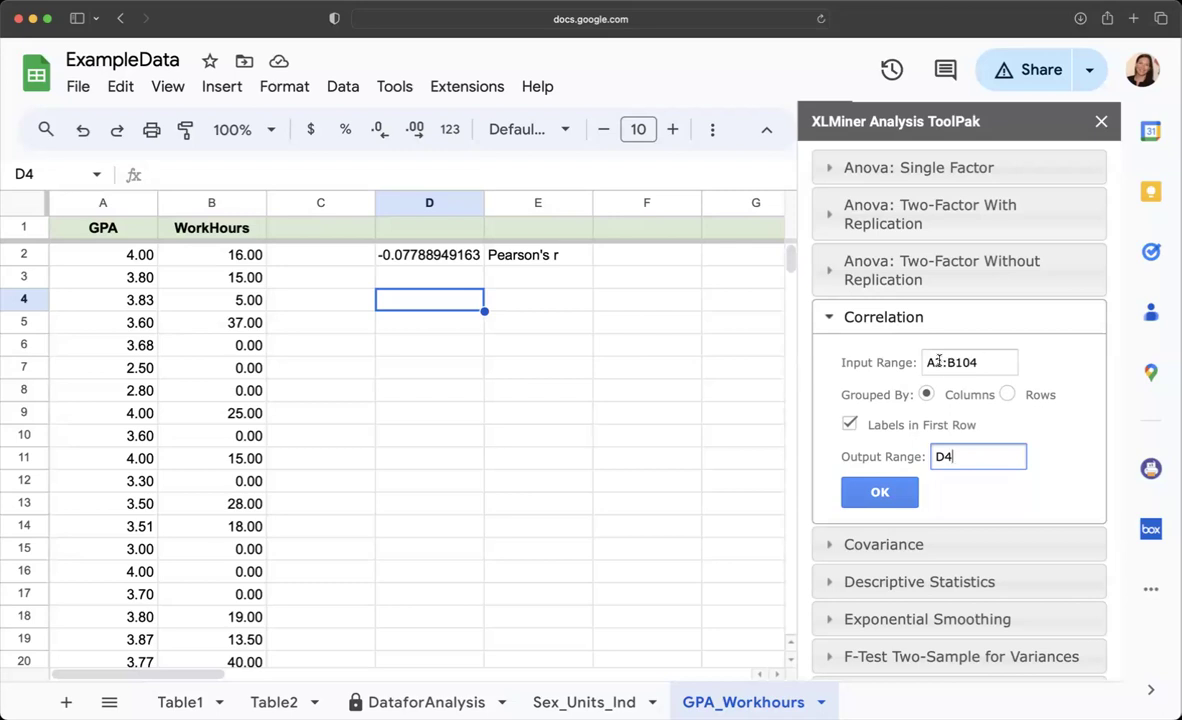
pyautogui.click(849, 424)
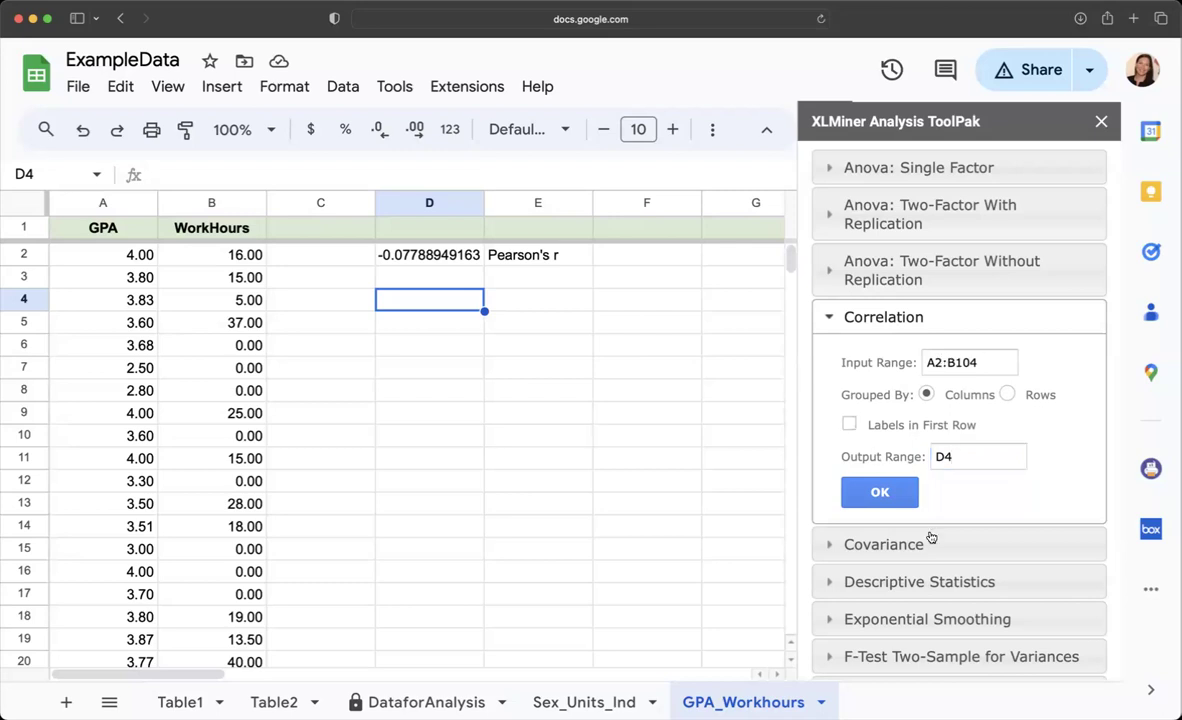
pyautogui.click(878, 495)
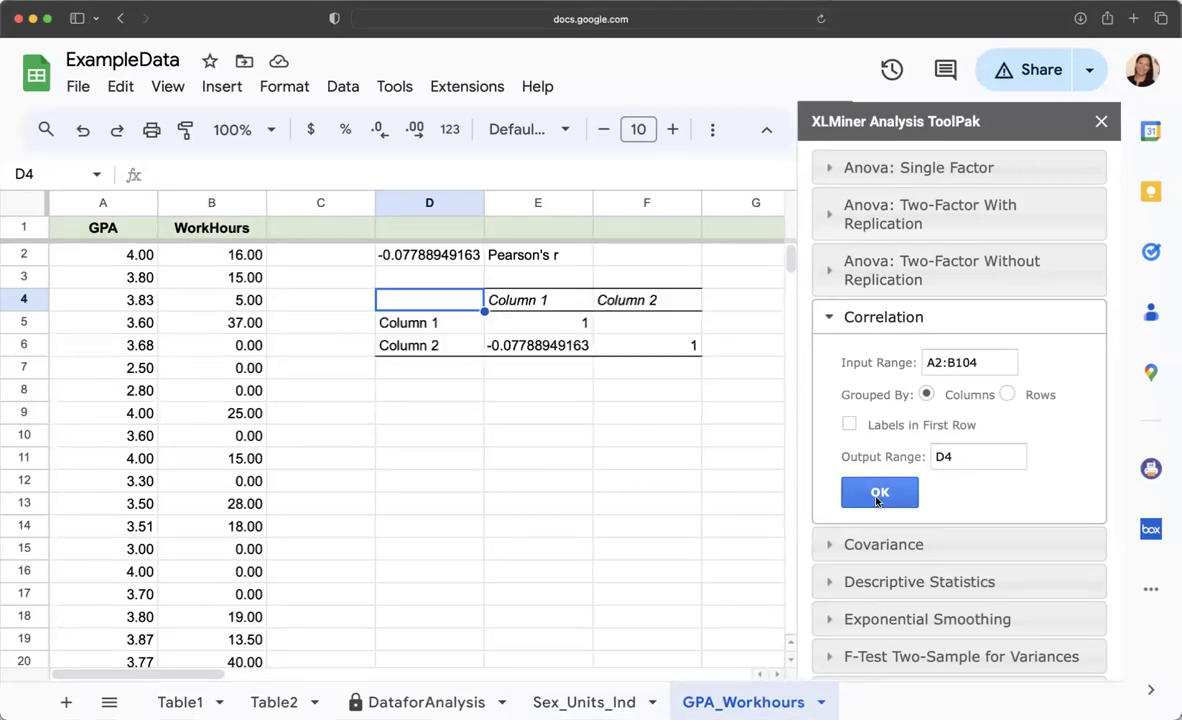
# Compare the CORREL result in D2 with the correlation table's coefficient in E6 and its Column 1 and Column 2 labels.
pyautogui.click(467, 256)
pyautogui.click(531, 350)
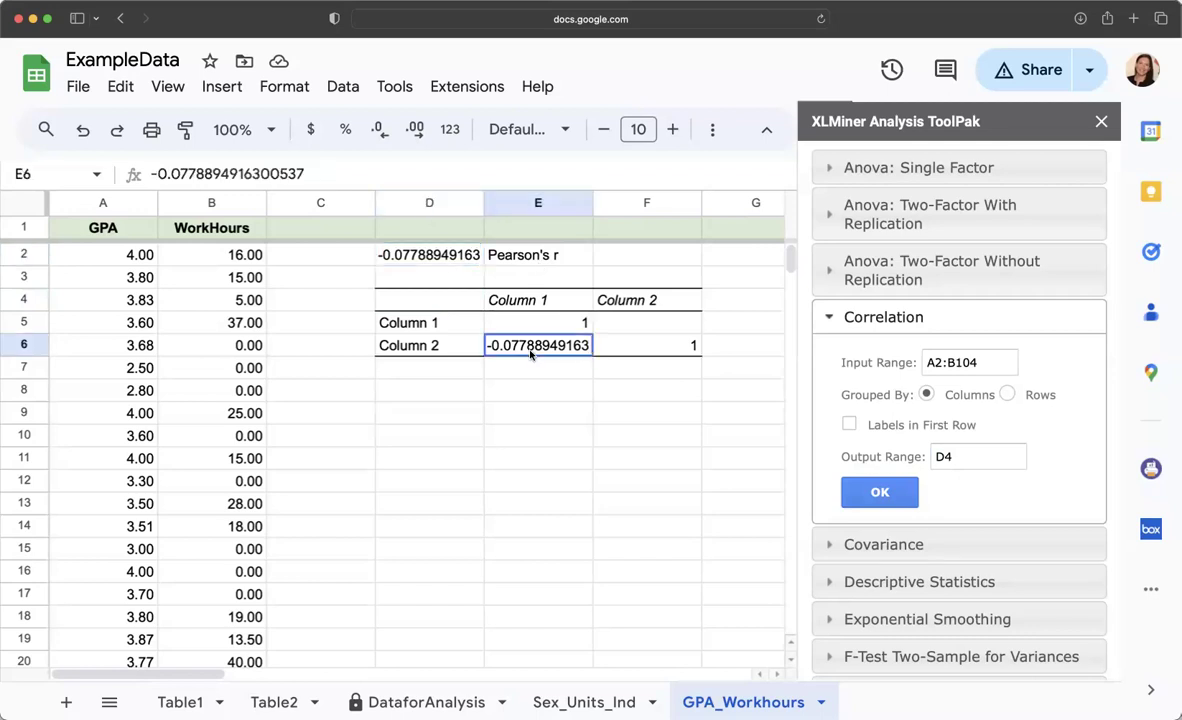
pyautogui.click(445, 332)
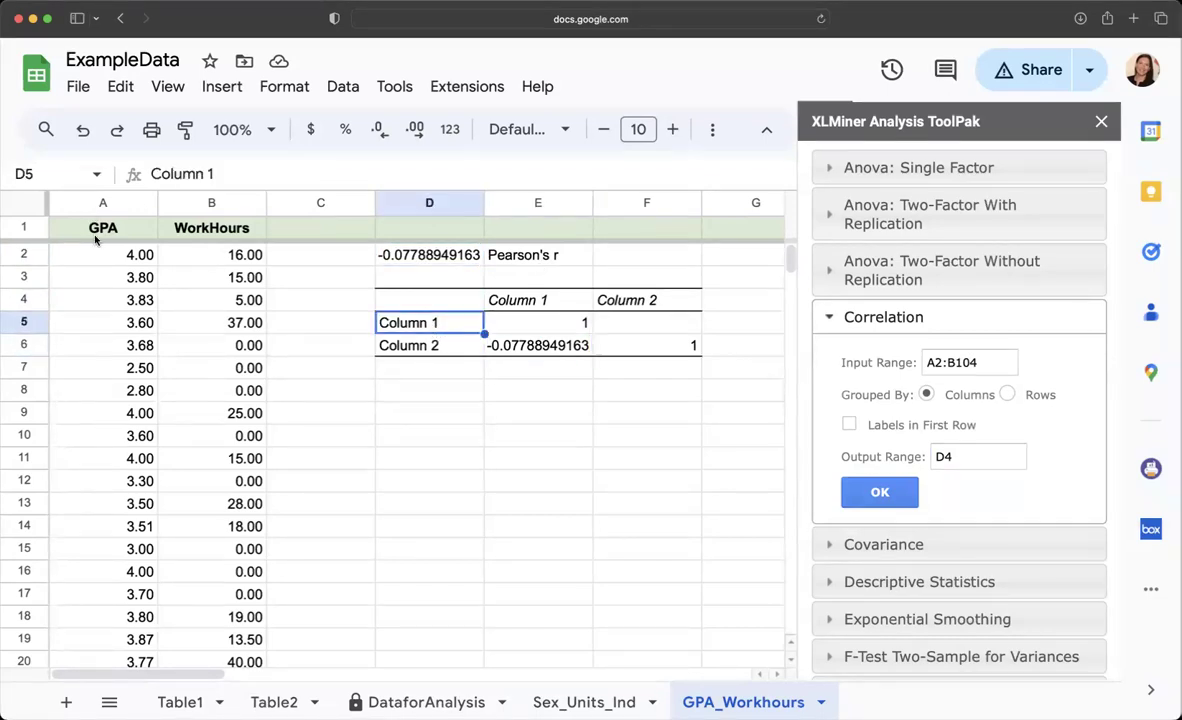
pyautogui.click(447, 347)
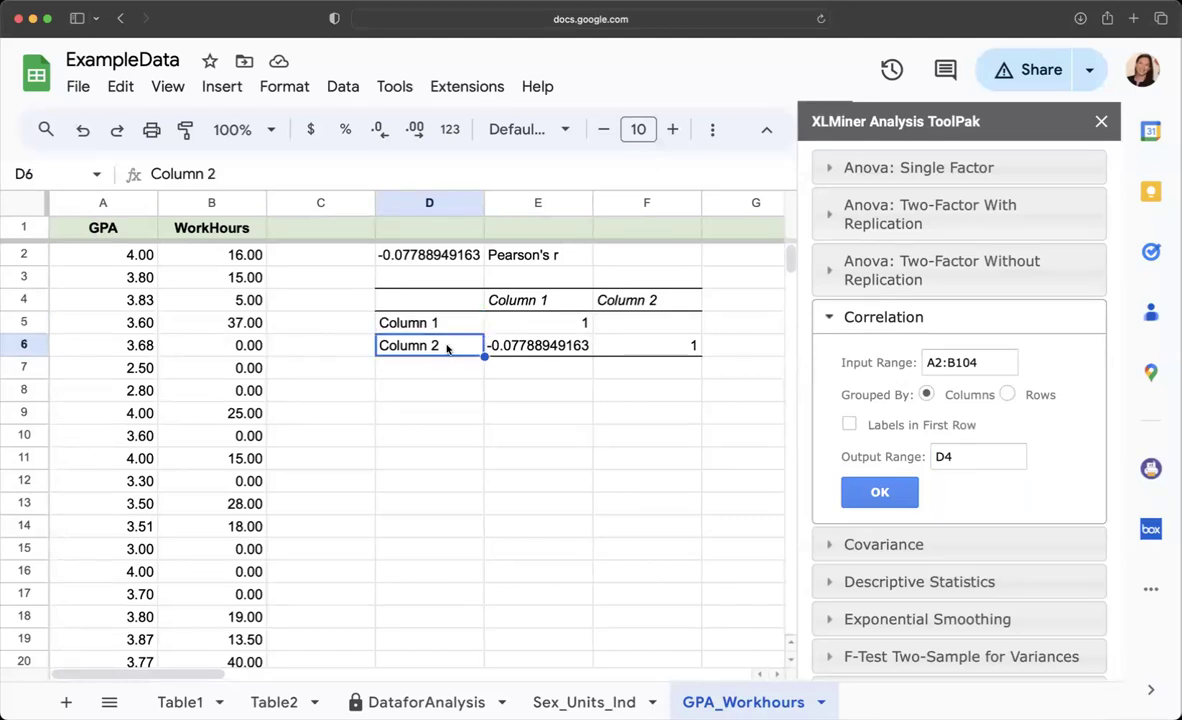
pyautogui.click(546, 350)
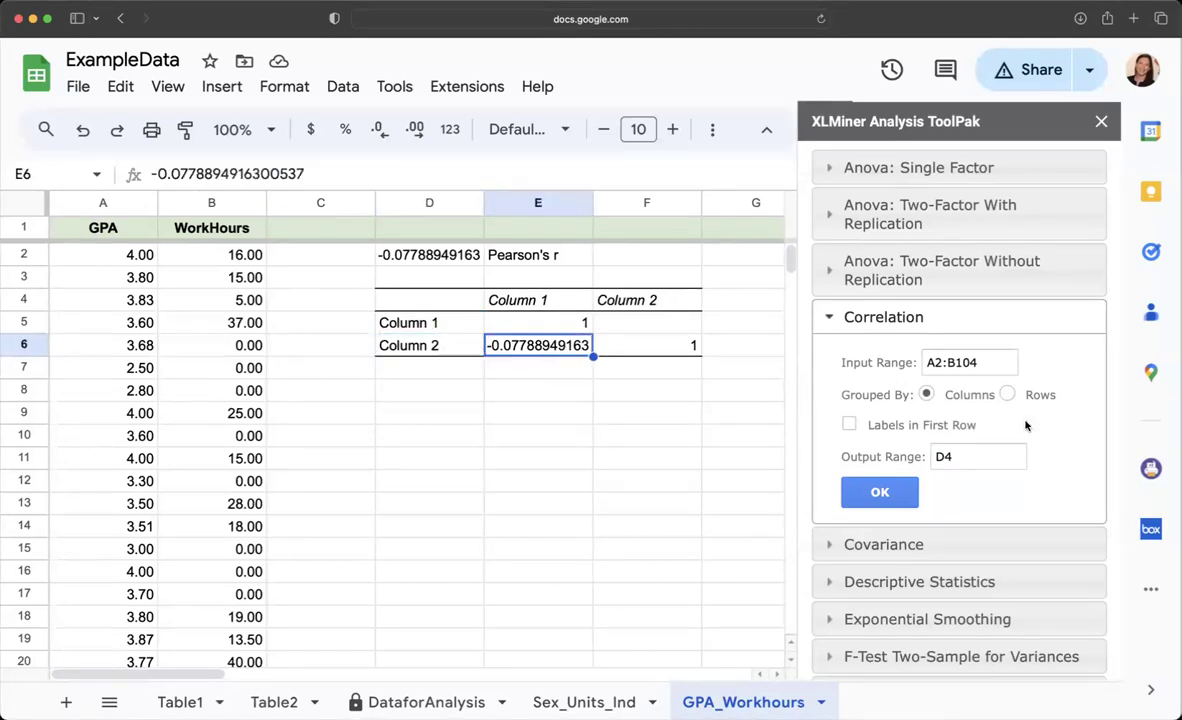
# Close the Correlation settings and open the Linear Regression tool's settings.
pyautogui.click(826, 318)
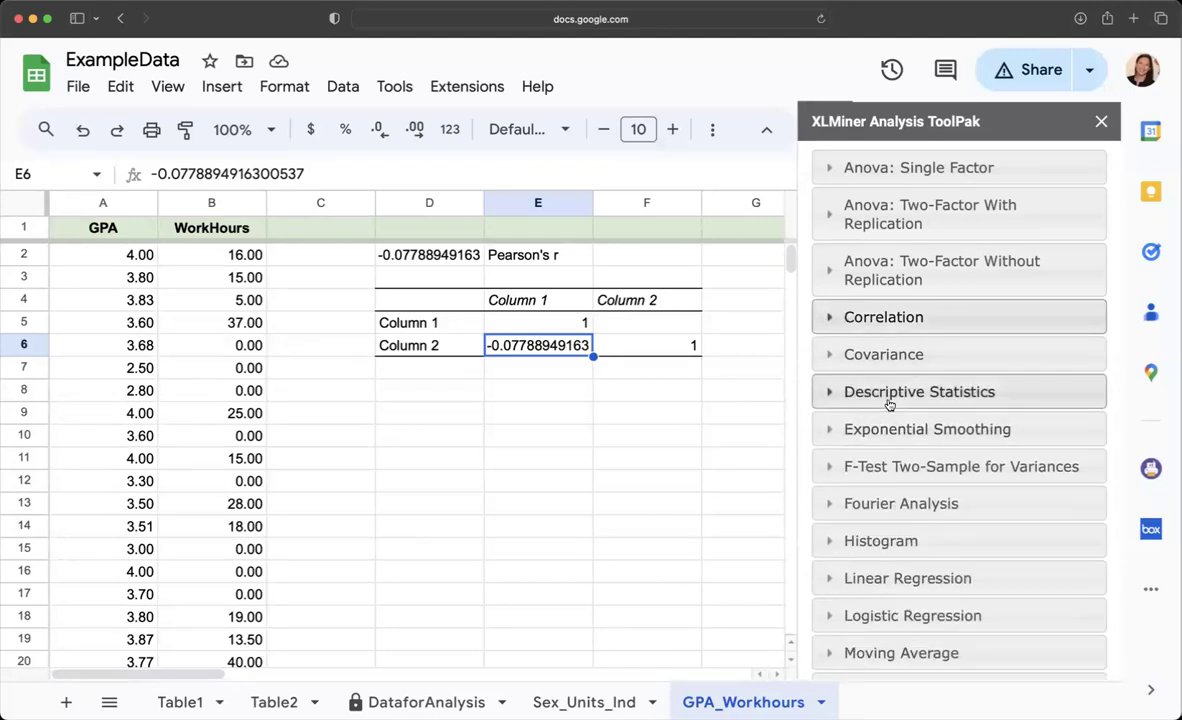
pyautogui.scroll(-1, 907, 505)
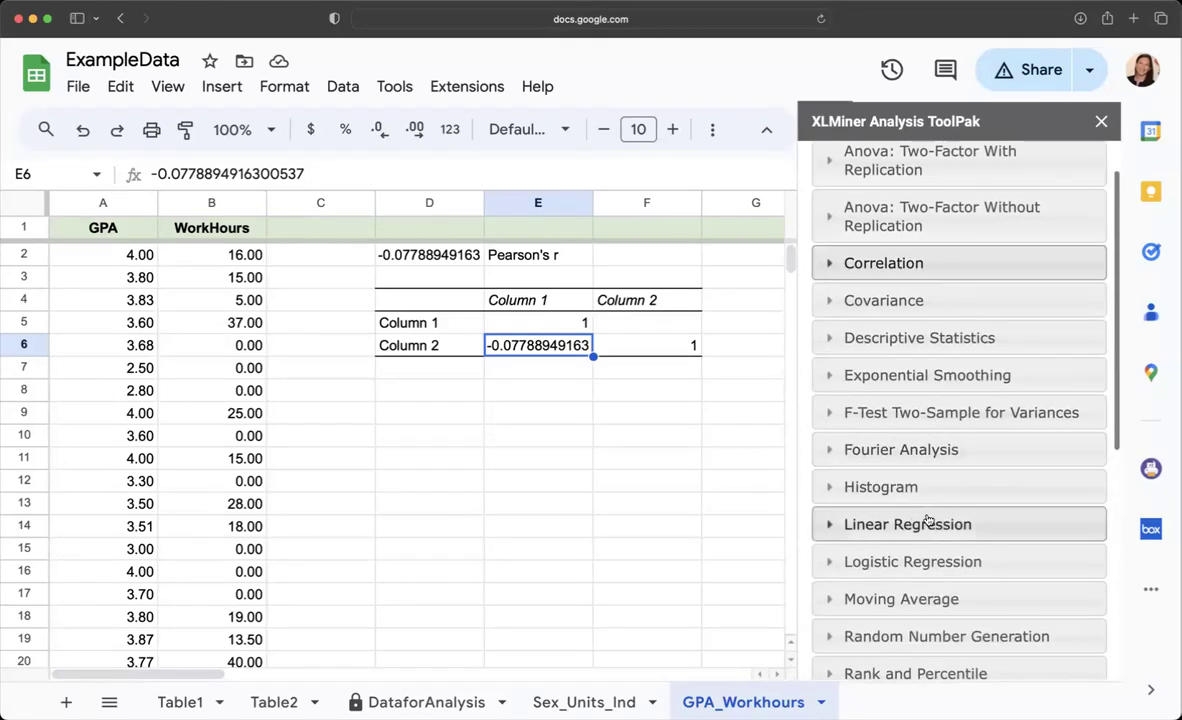
pyautogui.scroll(-2, 985, 523)
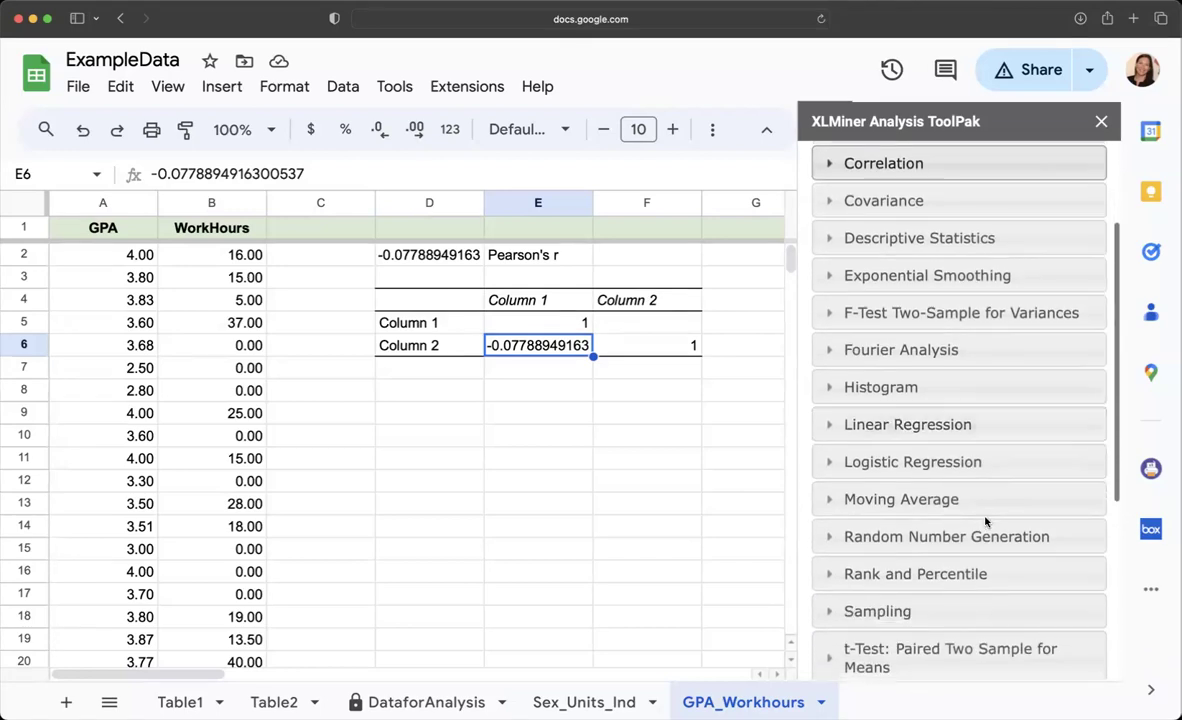
pyautogui.click(830, 424)
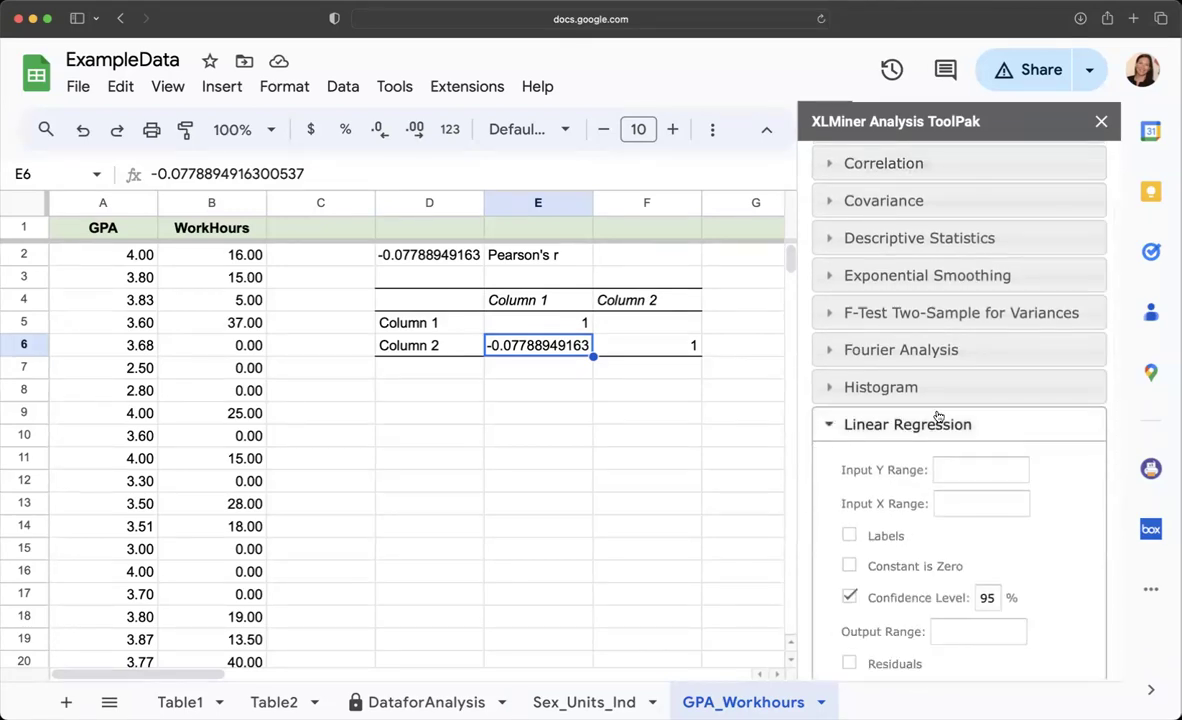
pyautogui.scroll(-3, 958, 415)
pyautogui.click(985, 319)
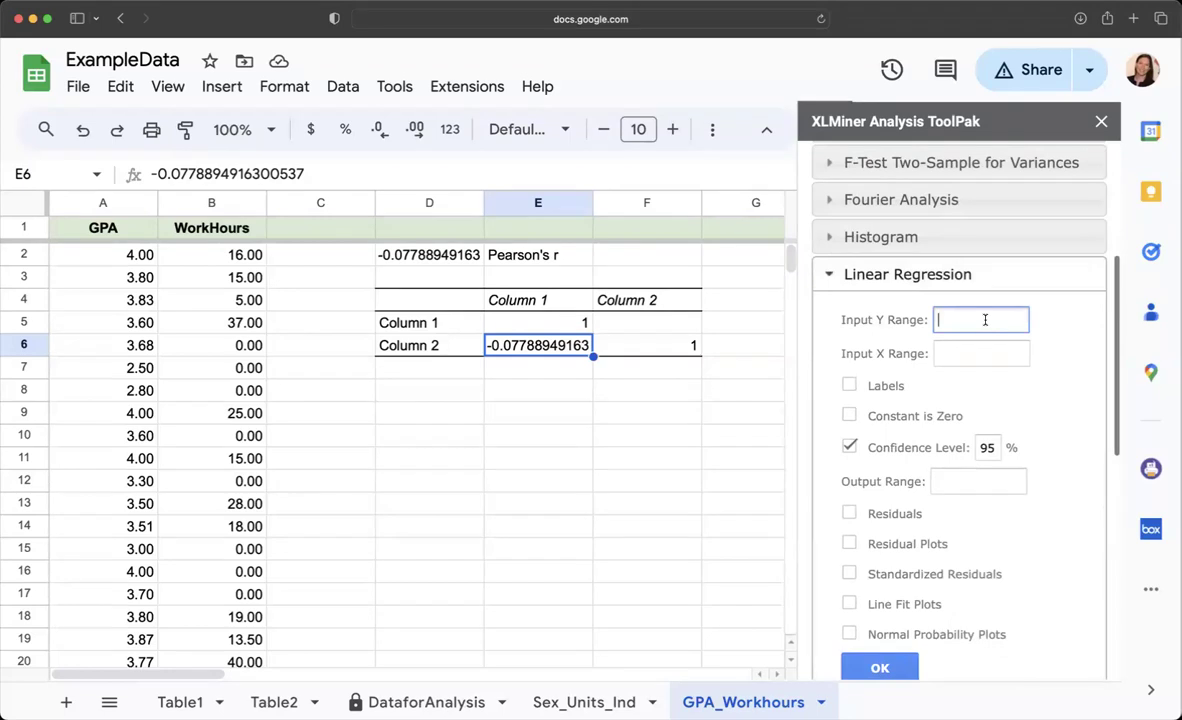
pyautogui.write('E6')
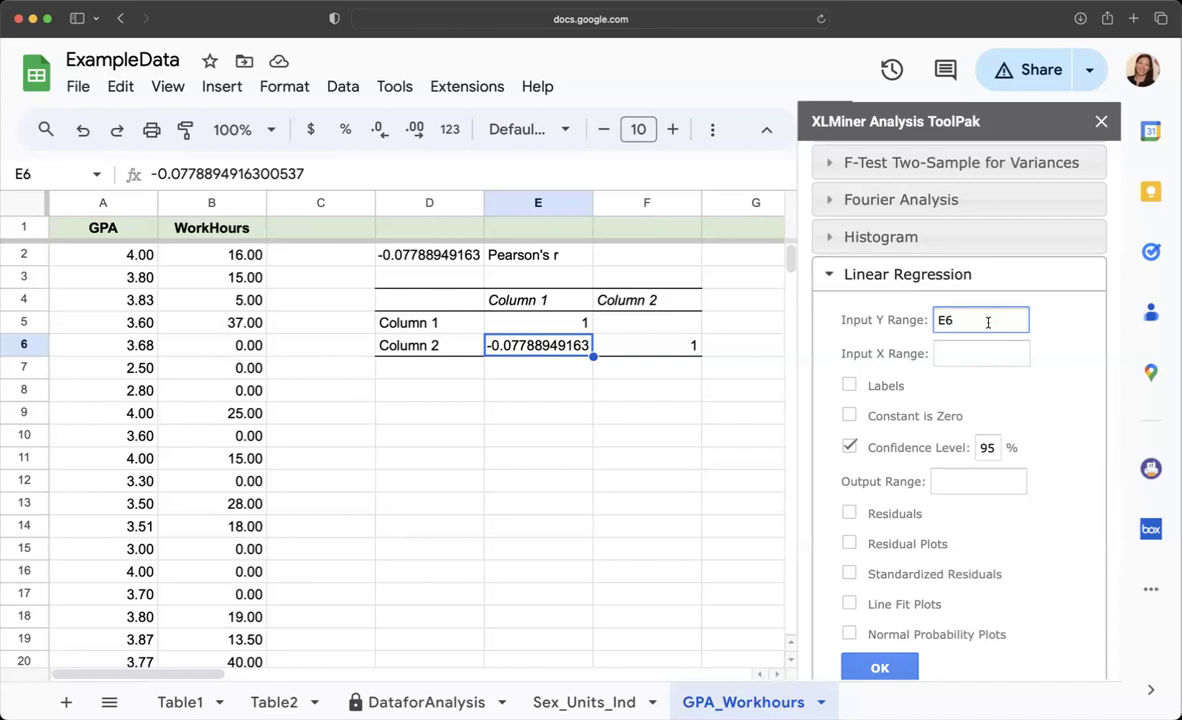
pyautogui.moveTo(985, 319); pyautogui.dragTo(935, 319)
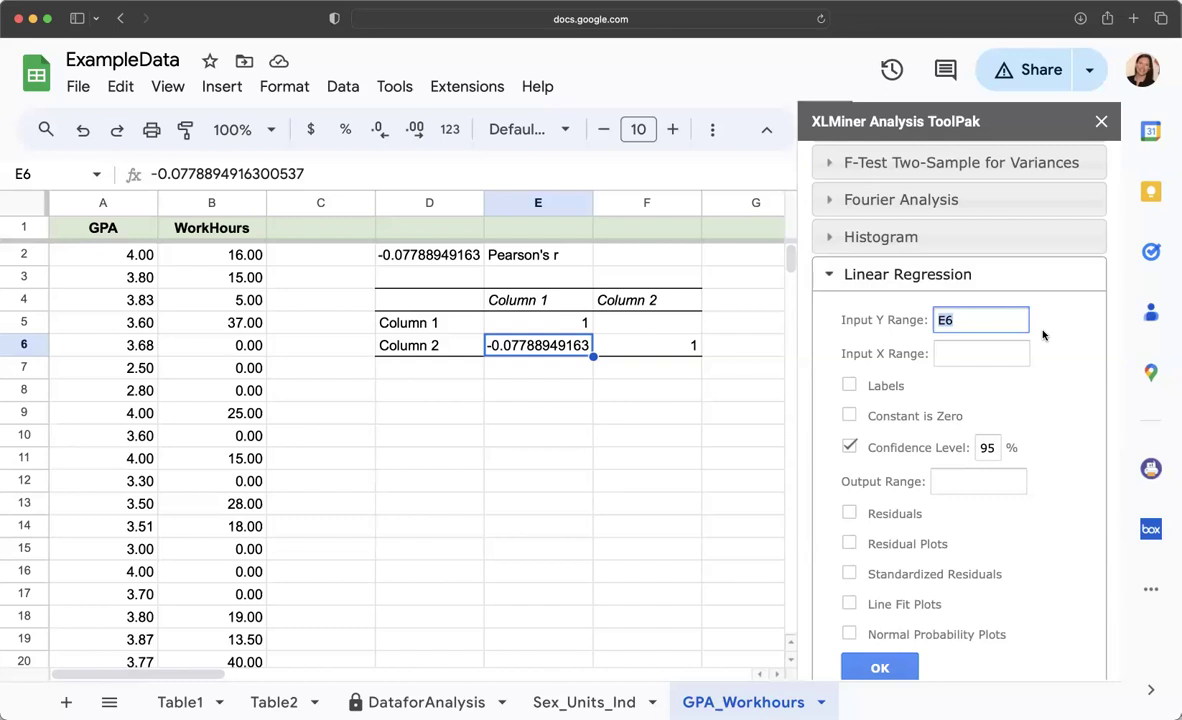
pyautogui.press('BackSpace')
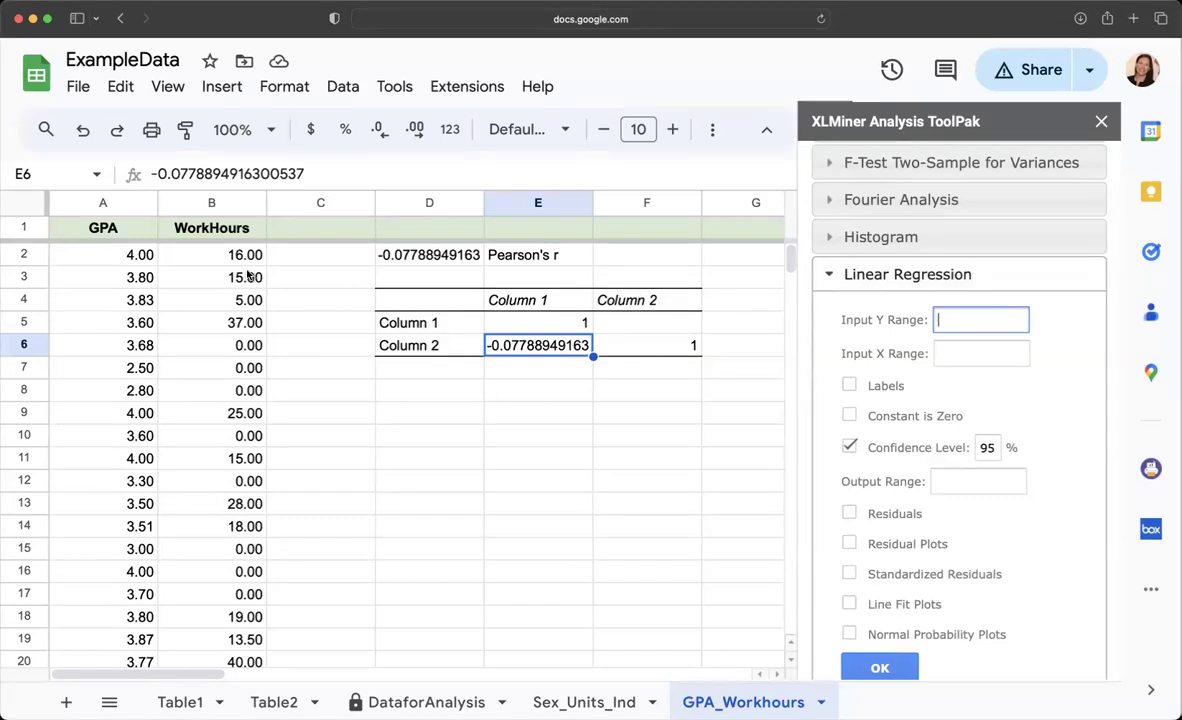
# Set the regression's Y range to the GPA values A2:A104 and its X range to the WorkHours values B2:B104.
pyautogui.moveTo(105, 256); pyautogui.dragTo(111, 576)
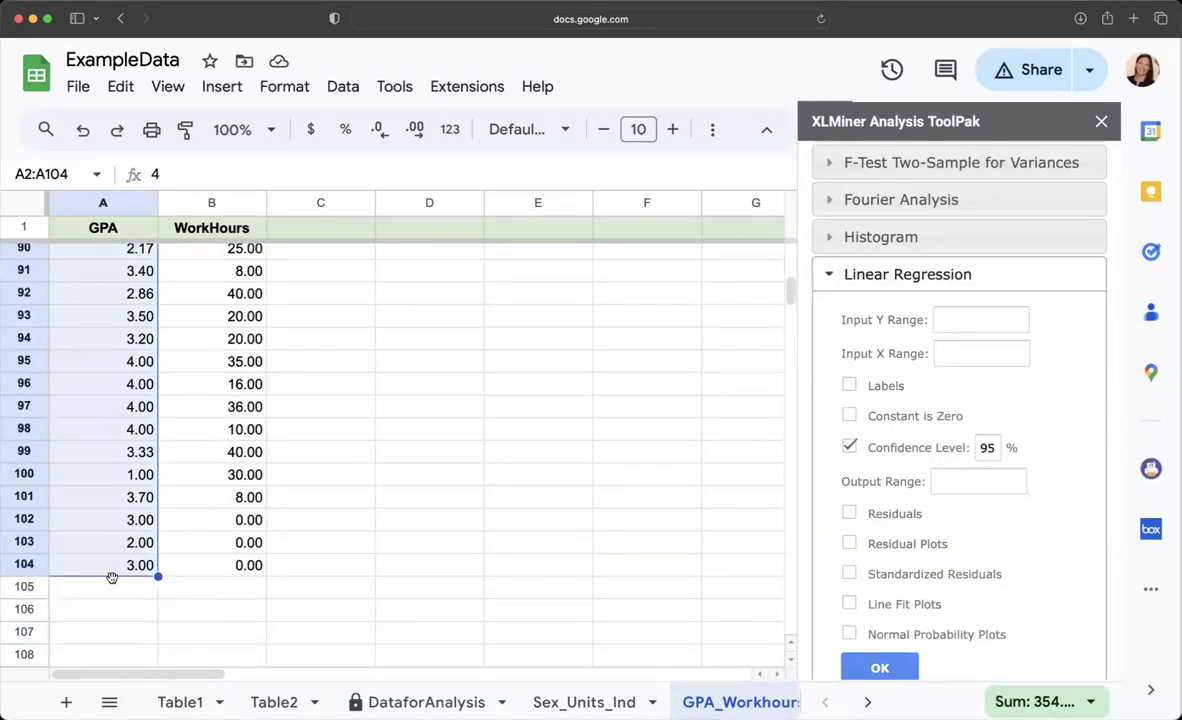
pyautogui.scroll(20, 120, 568)
pyautogui.click(959, 321)
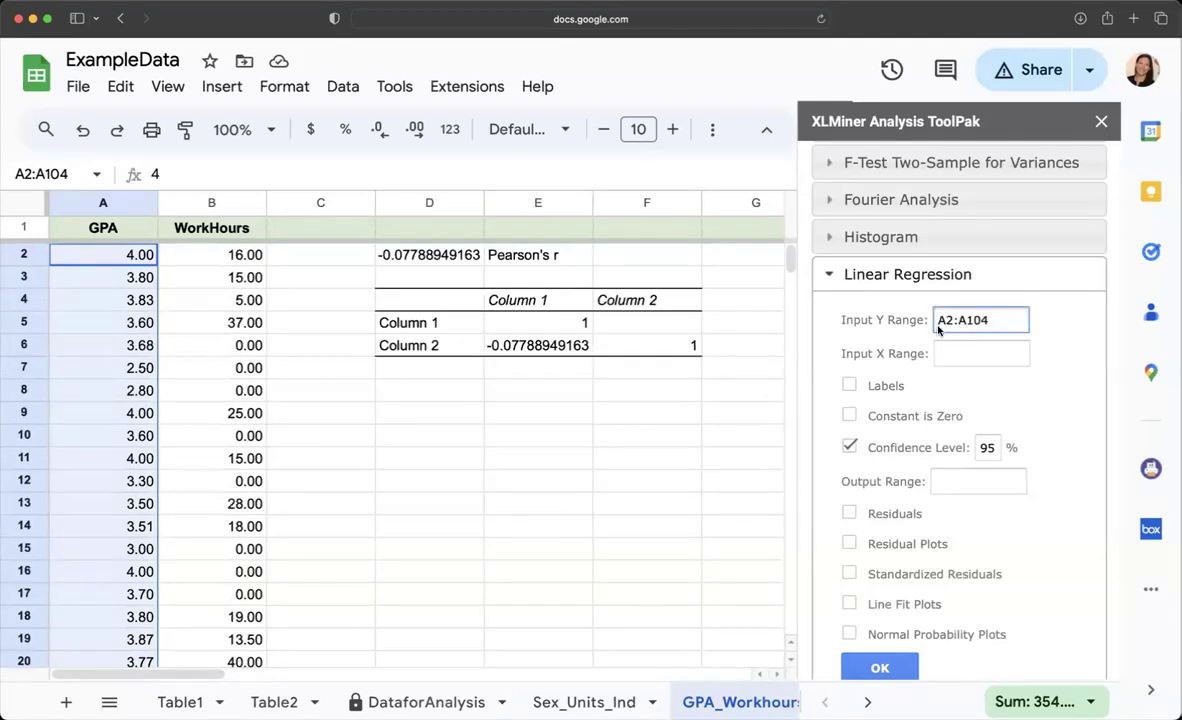
pyautogui.moveTo(237, 255); pyautogui.dragTo(227, 406)
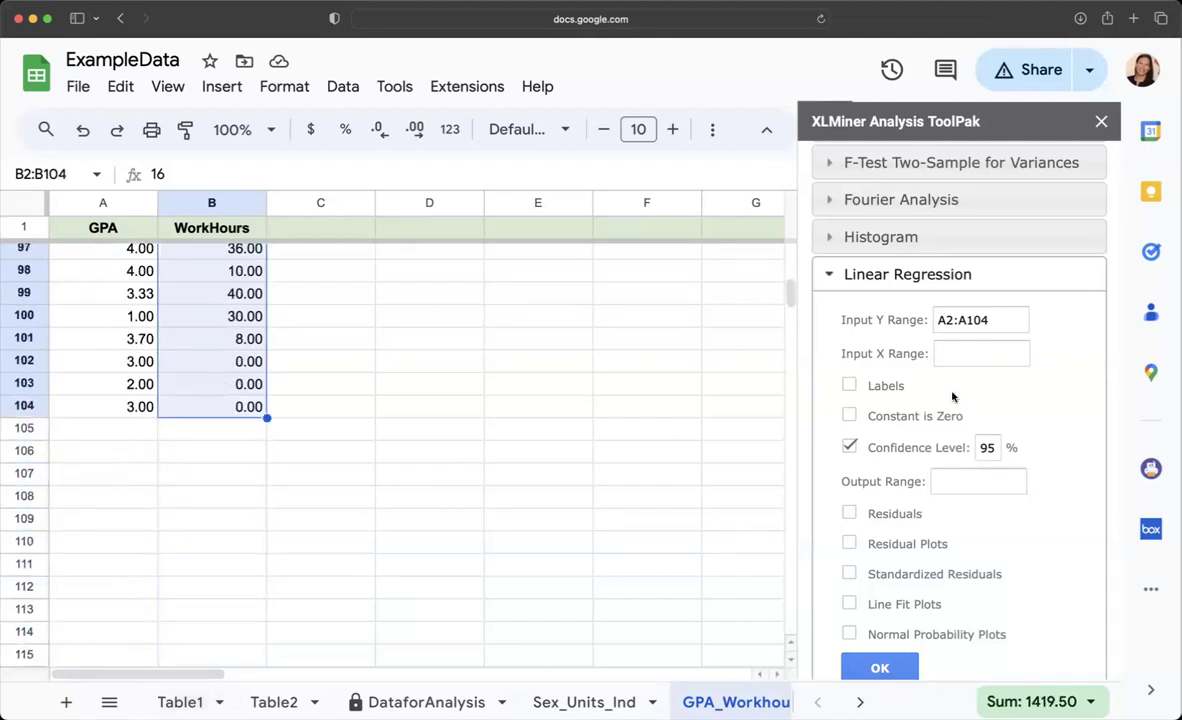
pyautogui.click(976, 352)
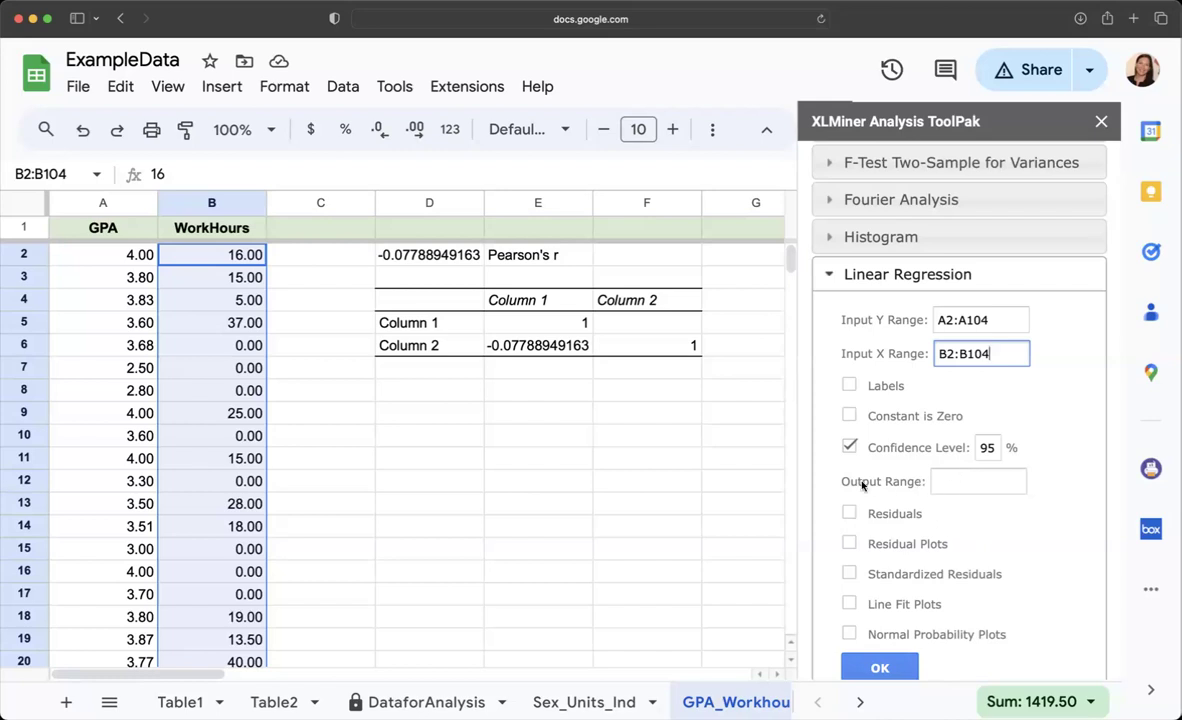
# Set the regression's output range to D8 and run it at the 95% confidence level.
pyautogui.scroll(-2, 883, 523)
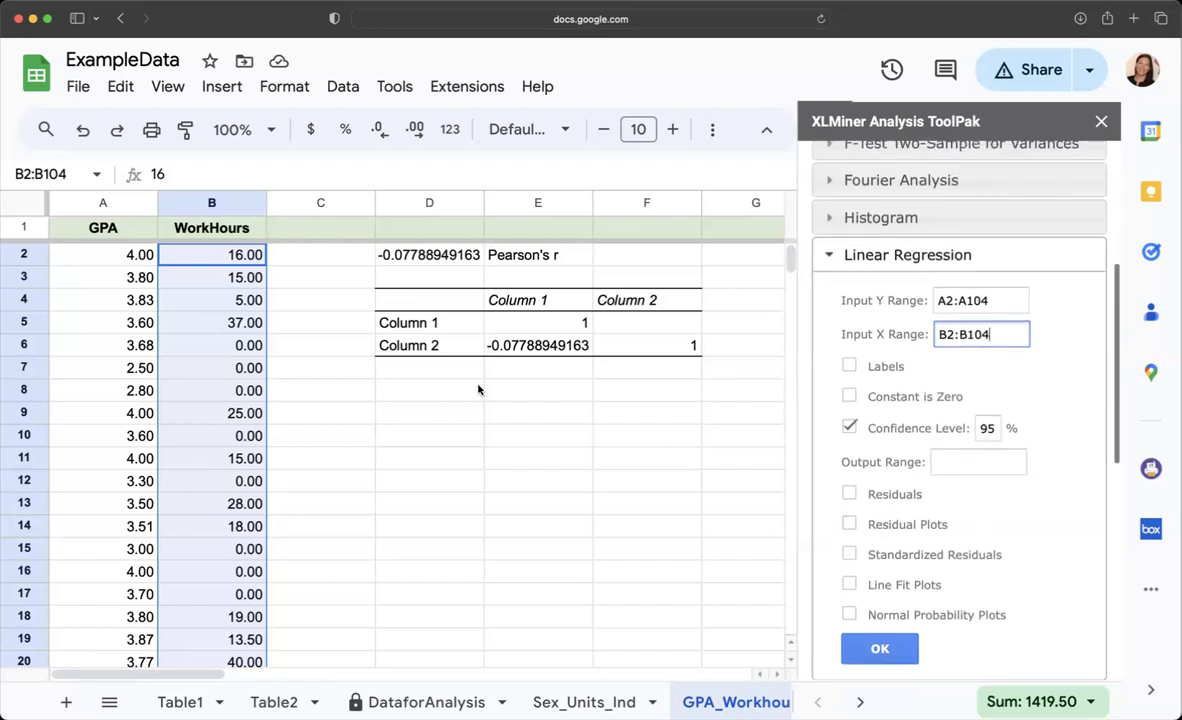
pyautogui.click(426, 399)
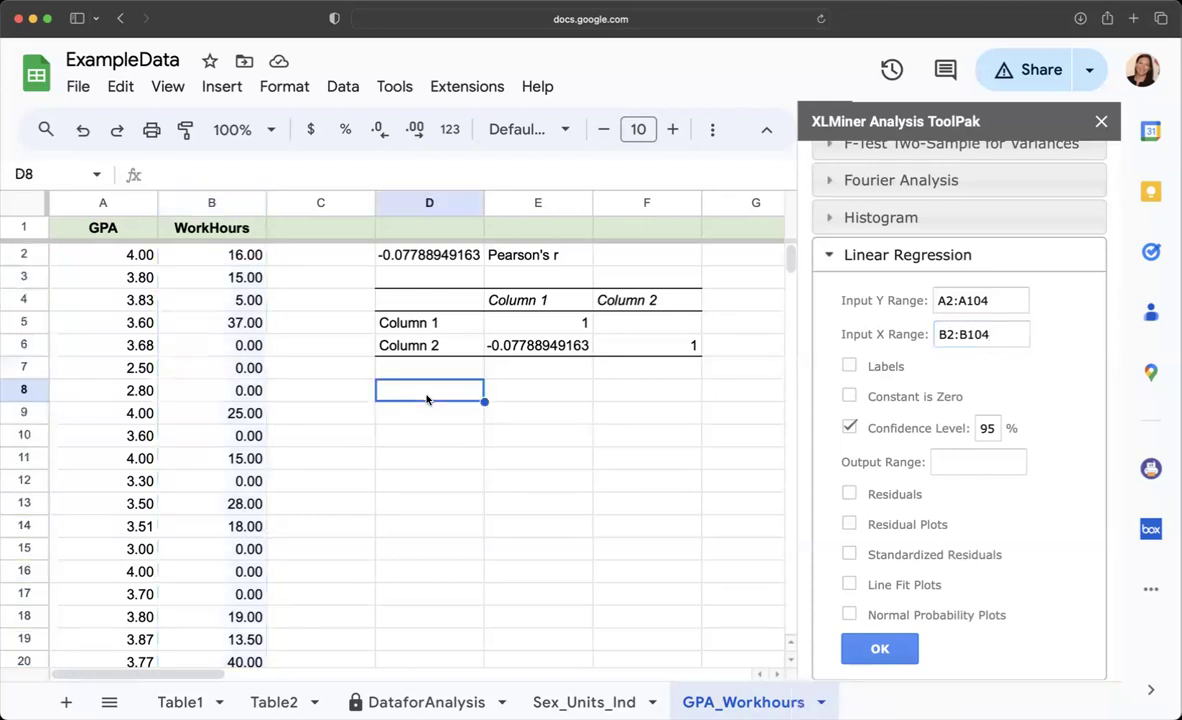
pyautogui.click(948, 459)
pyautogui.write('D8')
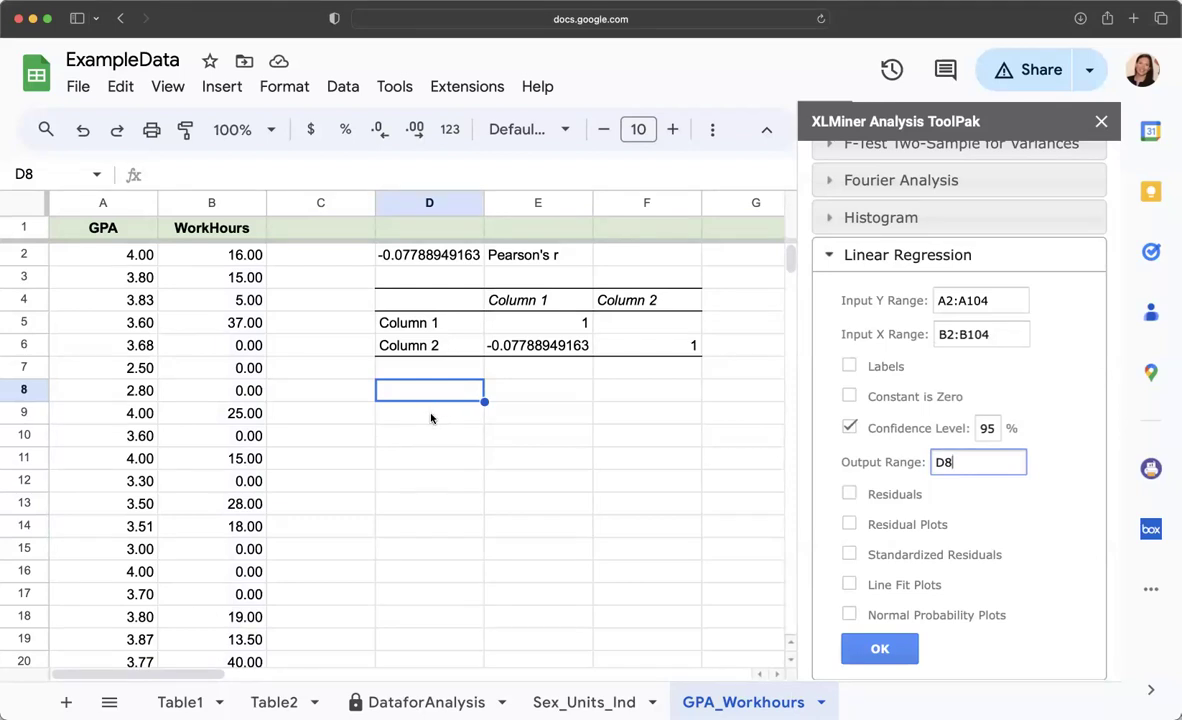
pyautogui.click(884, 654)
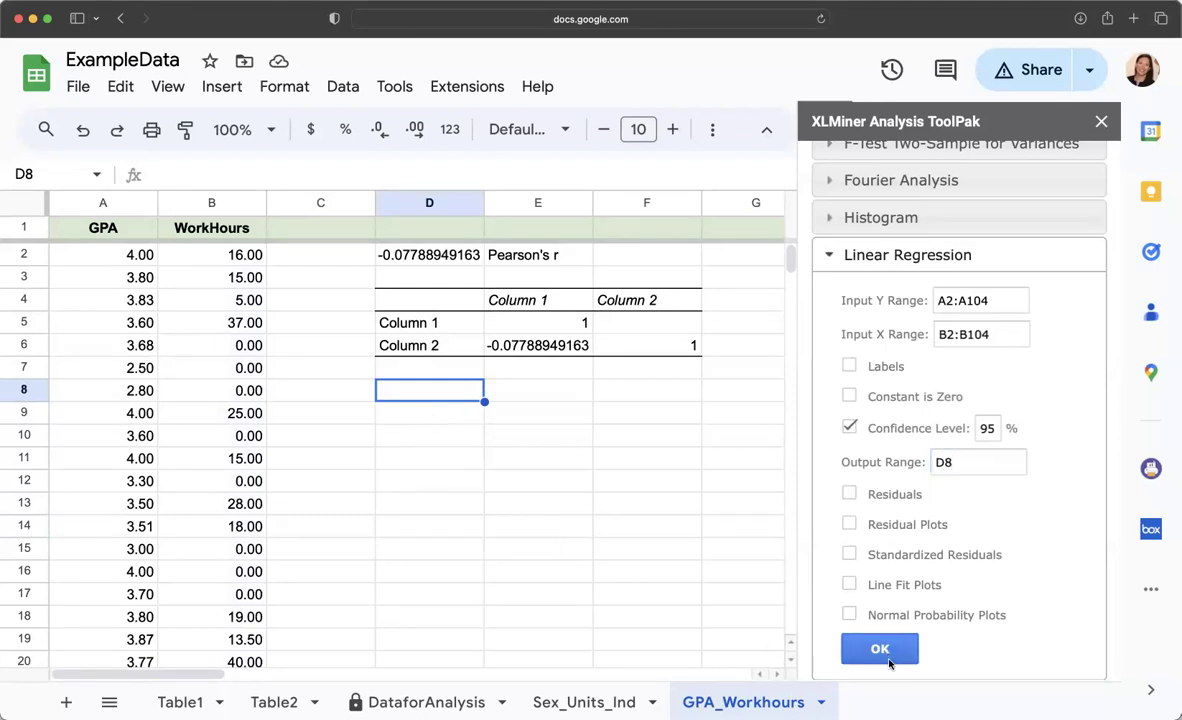
# Close the XLMiner Analysis ToolPak and highlight the R Square label and value in D12:E12 yellow.
pyautogui.click(1102, 121)
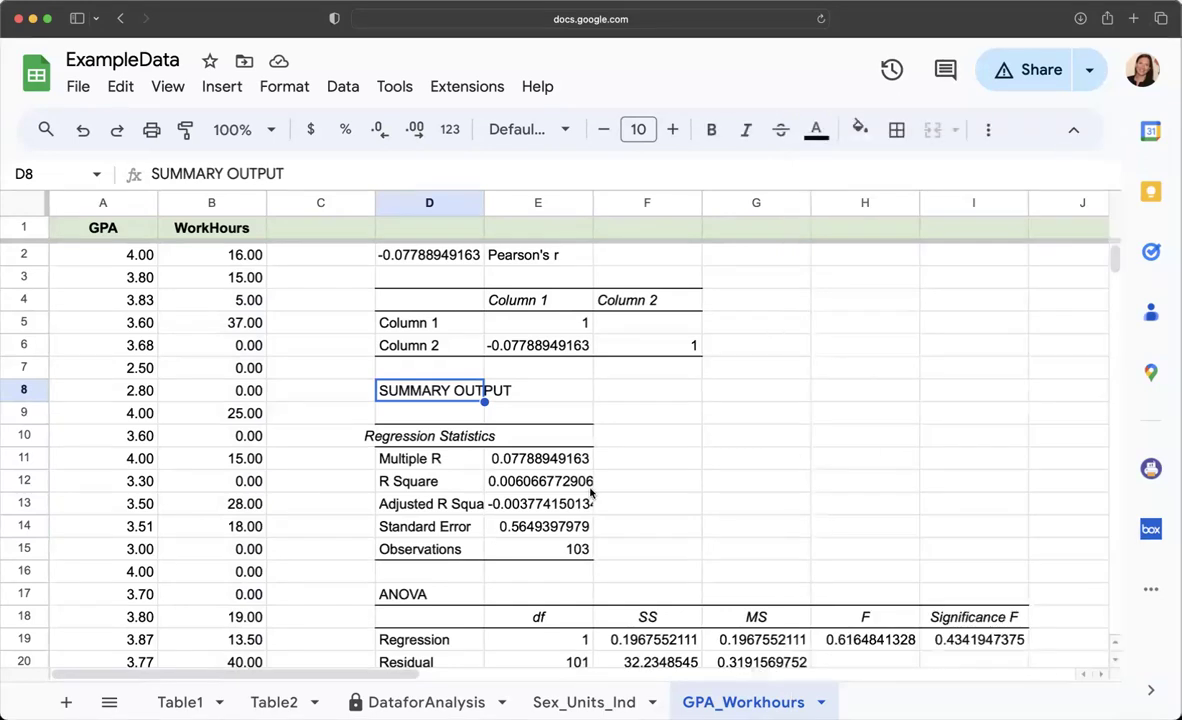
pyautogui.moveTo(437, 484); pyautogui.dragTo(512, 480)
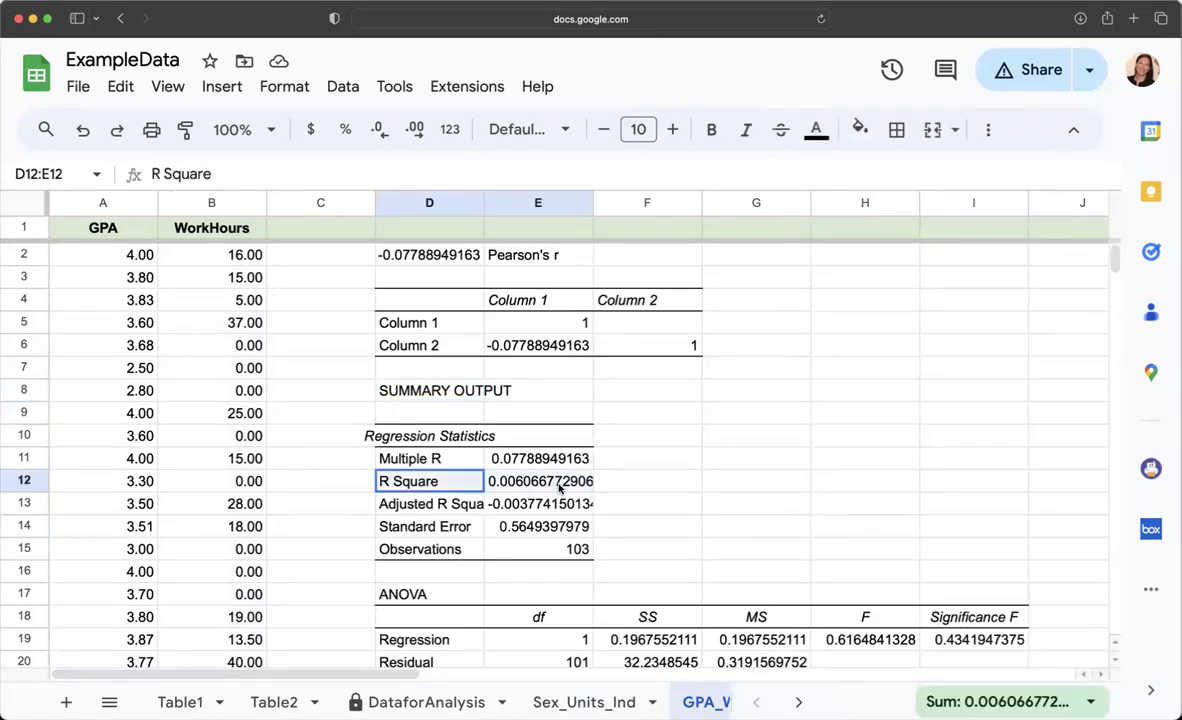
pyautogui.click(859, 130)
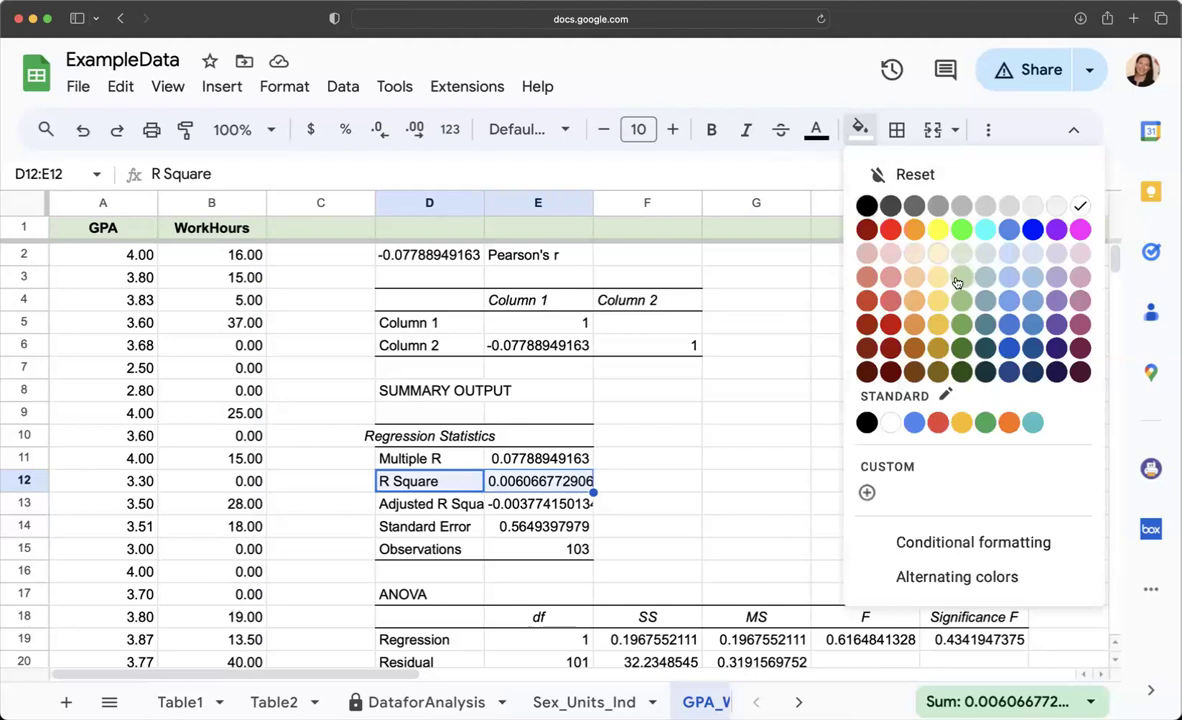
pyautogui.click(940, 230)
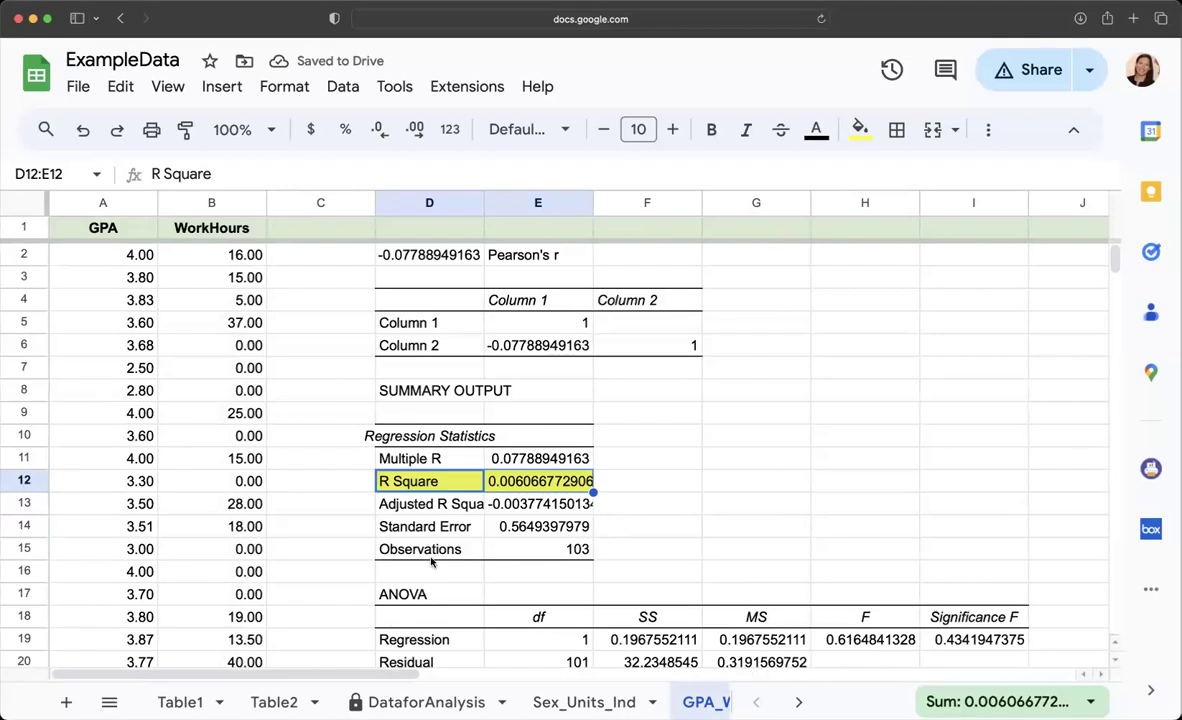
# Highlight the Observations label and value in D15:E15 of the regression statistics yellow.
pyautogui.moveTo(405, 510); pyautogui.dragTo(530, 505)
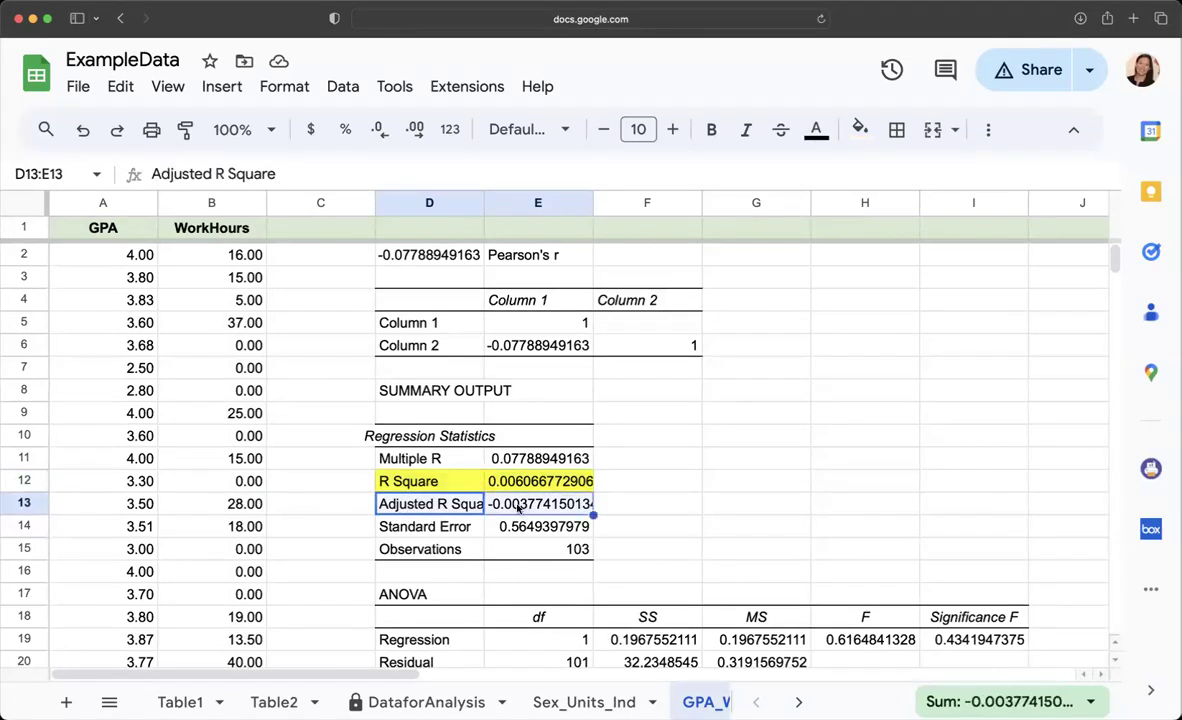
pyautogui.scroll(-3, 505, 483)
pyautogui.scroll(-1, 505, 483)
pyautogui.moveTo(422, 402); pyautogui.dragTo(535, 400)
pyautogui.scroll(3, 445, 592)
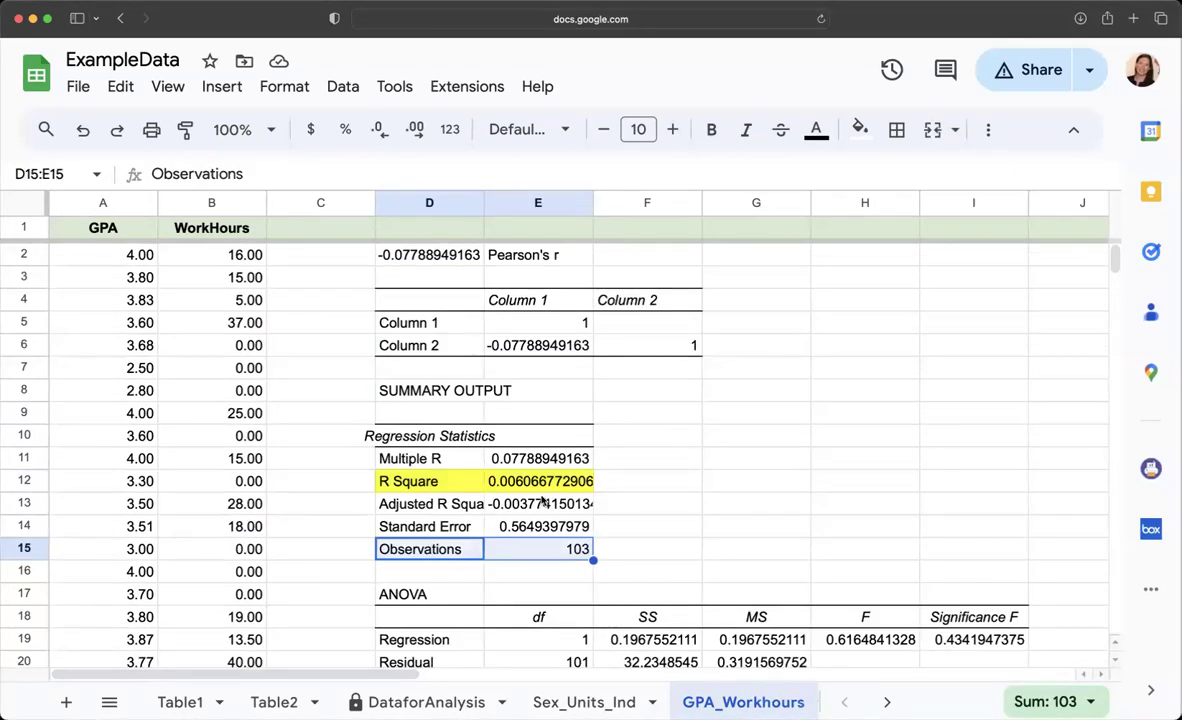
pyautogui.click(859, 129)
pyautogui.click(937, 230)
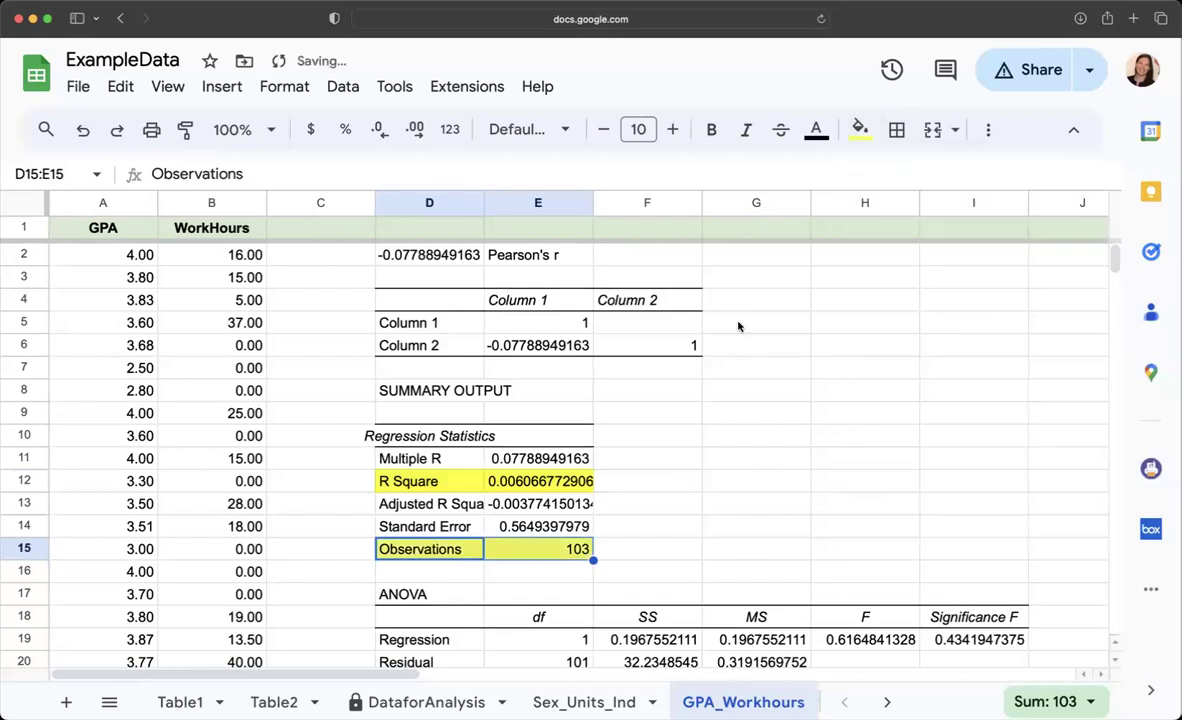
# Highlight the Significance F value in I19 of the ANOVA table yellow.
pyautogui.scroll(-4, 555, 332)
pyautogui.scroll(-3, 555, 332)
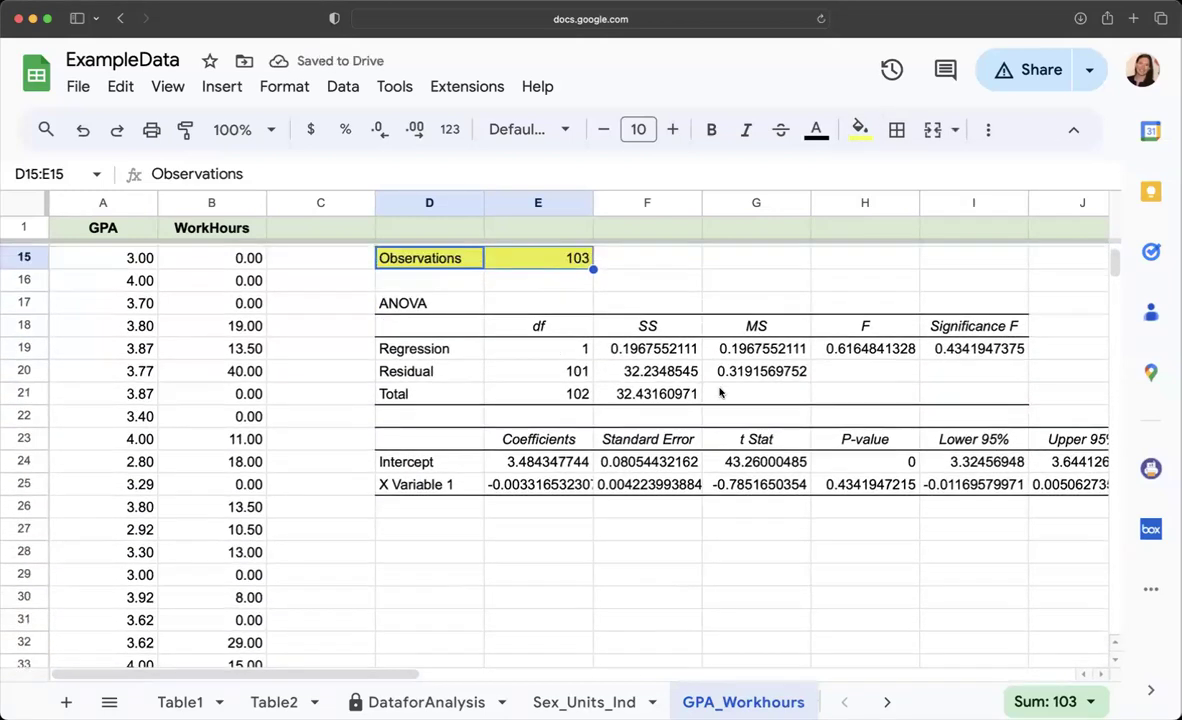
pyautogui.scroll(1, 720, 393)
pyautogui.hscroll(2, 975, 387)
pyautogui.hscroll(2, 975, 387)
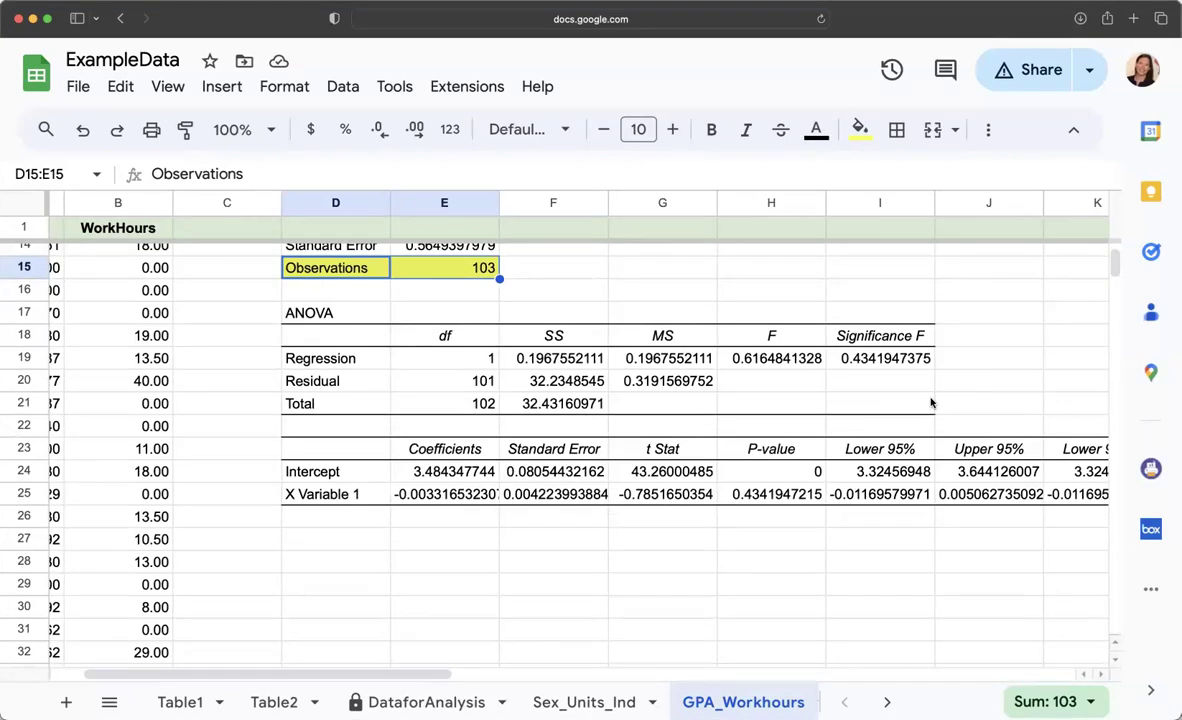
pyautogui.click(885, 366)
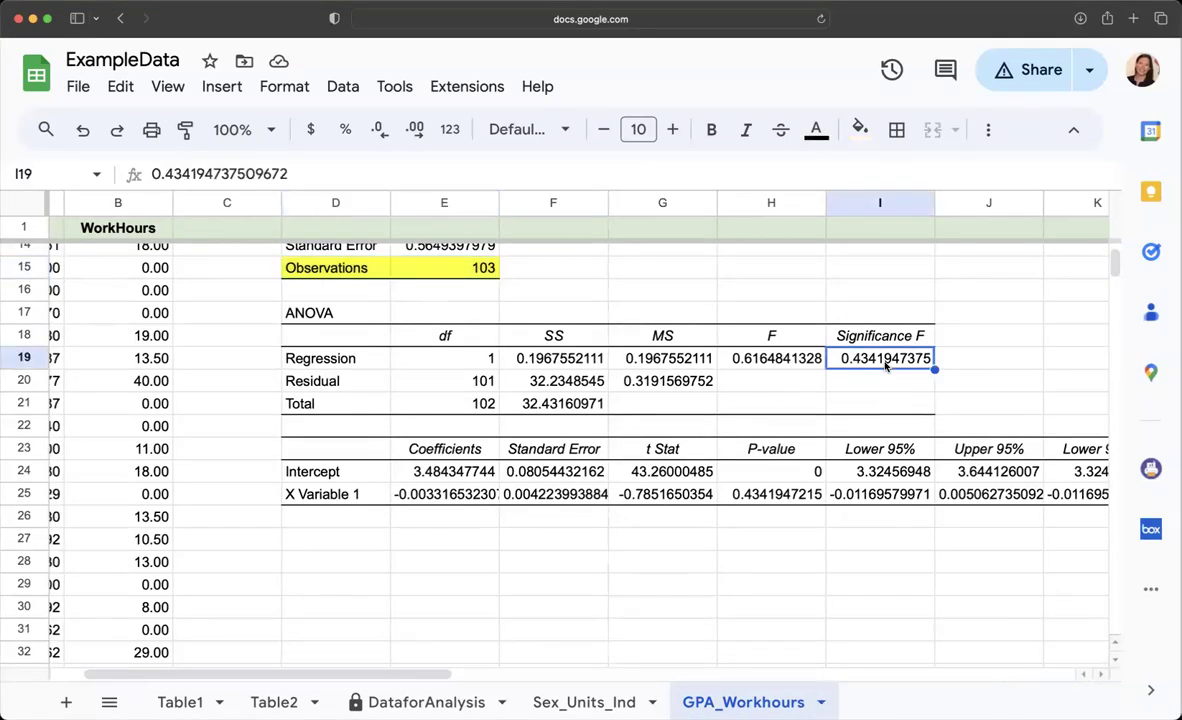
pyautogui.click(849, 130)
pyautogui.click(942, 235)
# Rename the Significance F heading in I18 of the ANOVA table to "p-value".
pyautogui.click(919, 338)
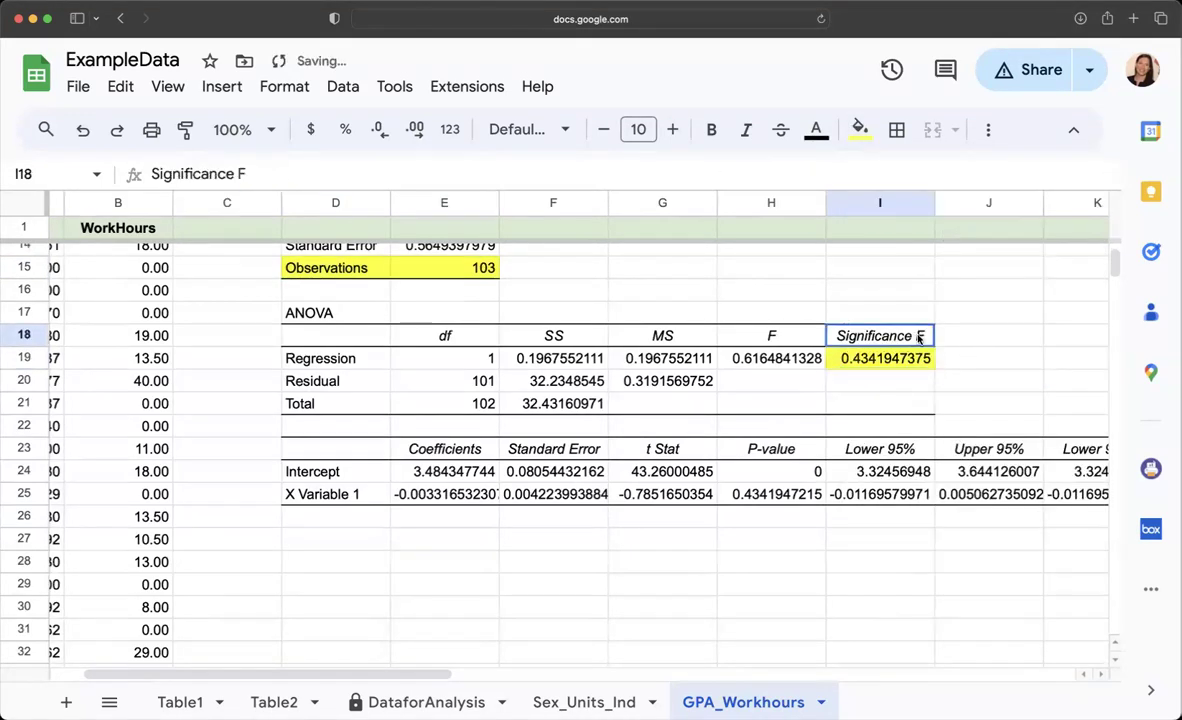
pyautogui.write('p-Value')
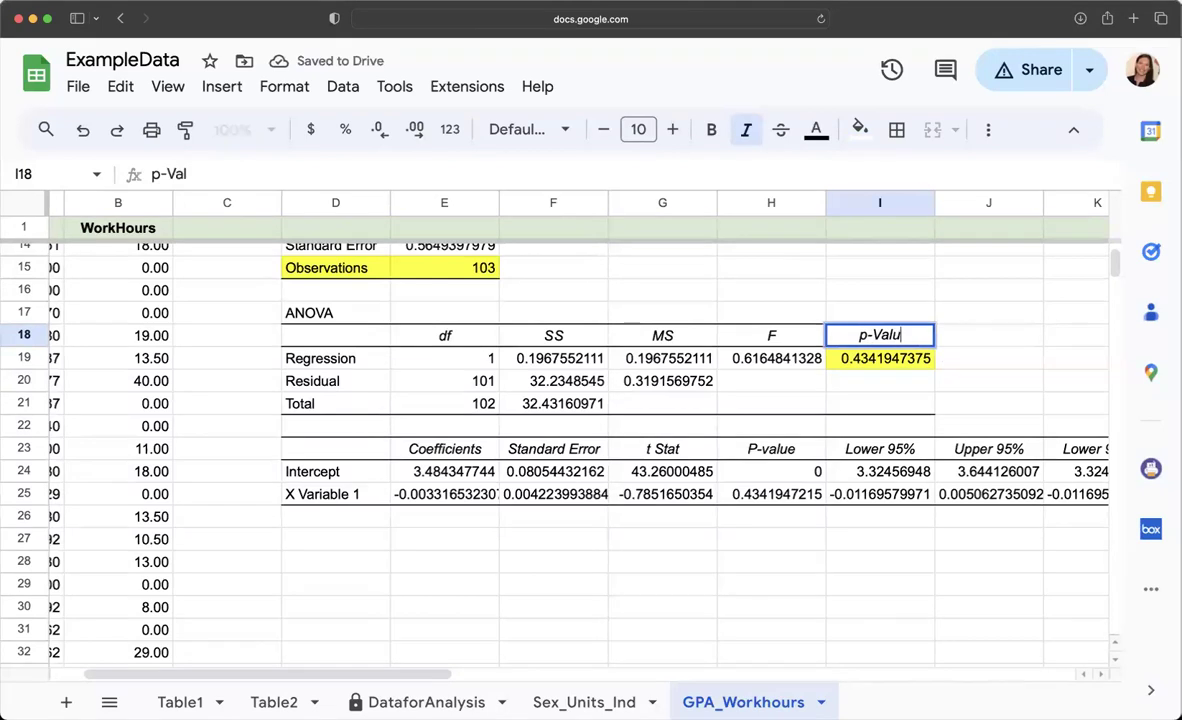
pyautogui.click(878, 333)
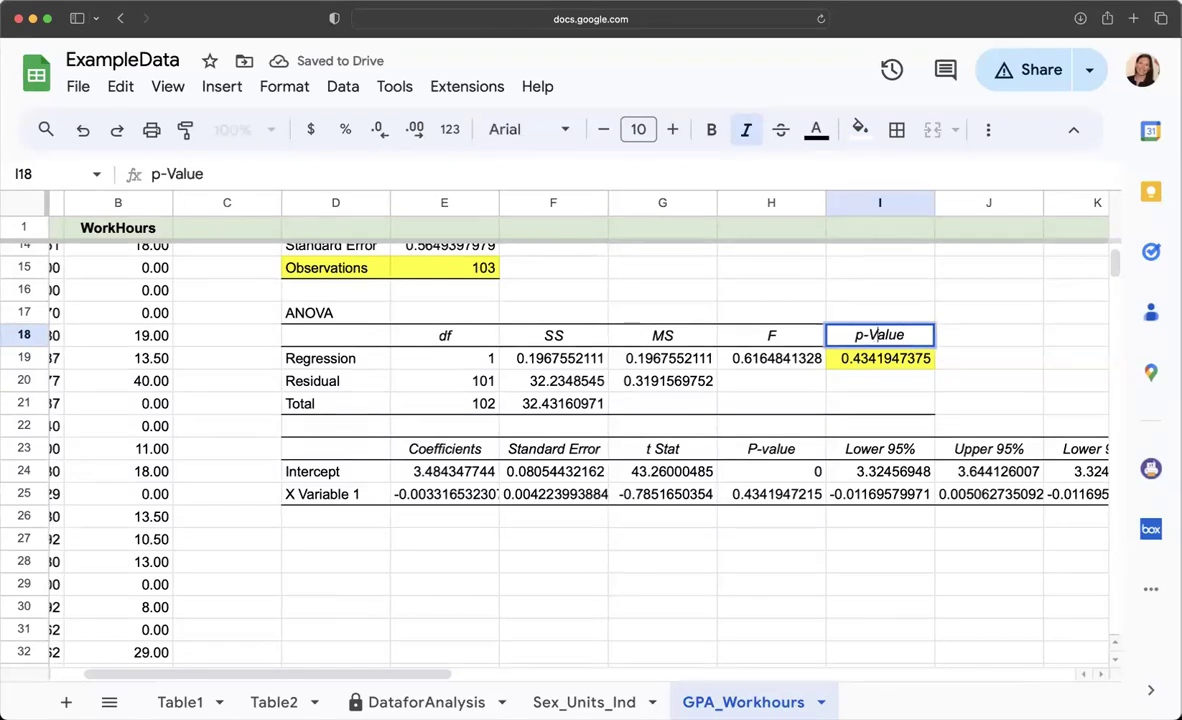
pyautogui.press('BackSpace')
pyautogui.write('v')
pyautogui.click(966, 364)
pyautogui.click(917, 366)
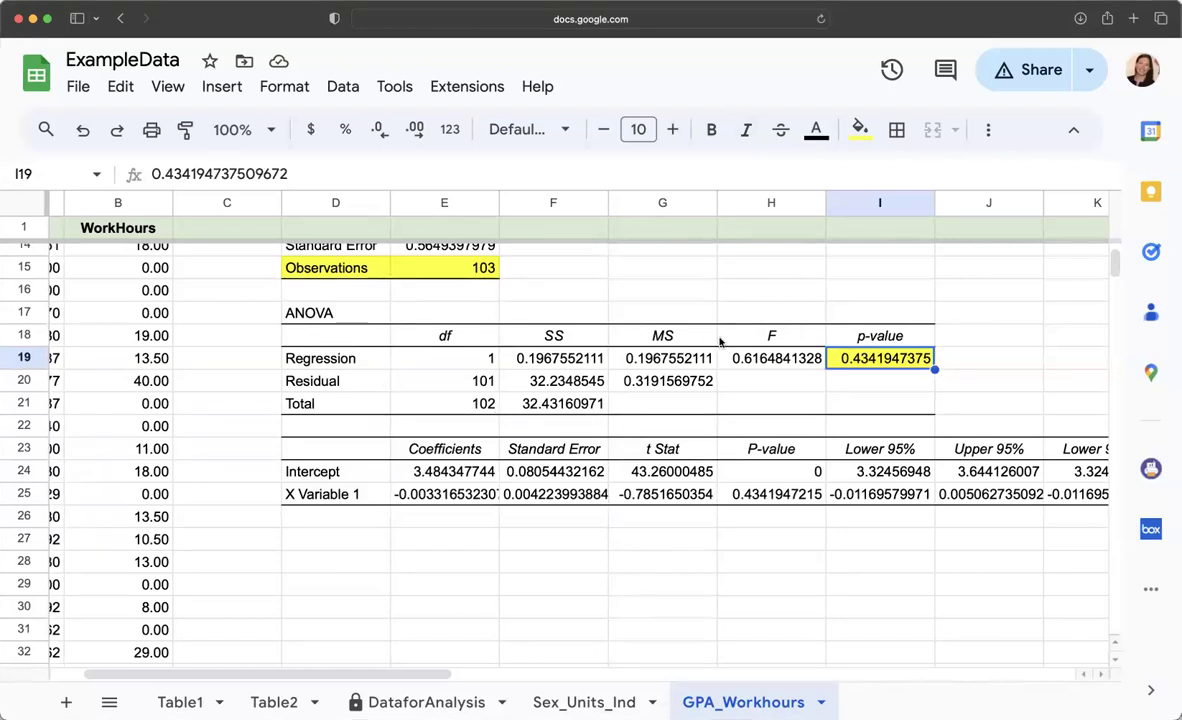
pyautogui.click(893, 338)
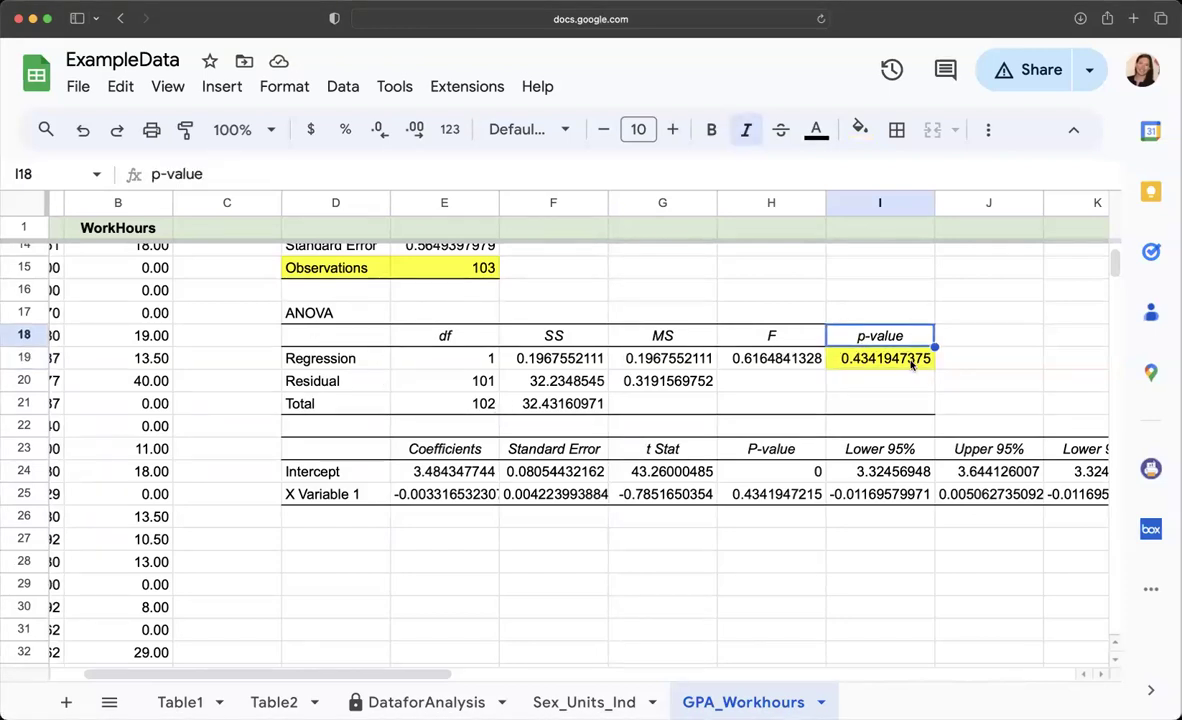
# Copy the yellow highlight formatting from I19 to the X Variable 1 P-value in H25.
pyautogui.scroll(2, 911, 367)
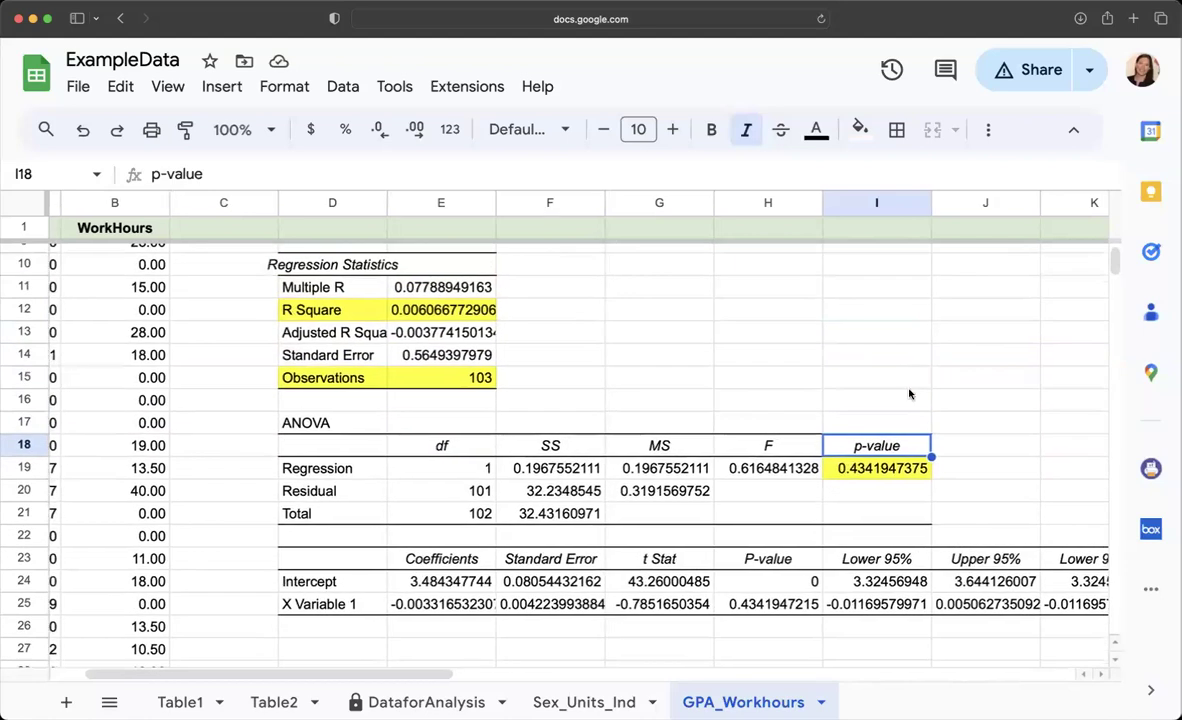
pyautogui.scroll(-3, 911, 367)
pyautogui.scroll(5, 911, 391)
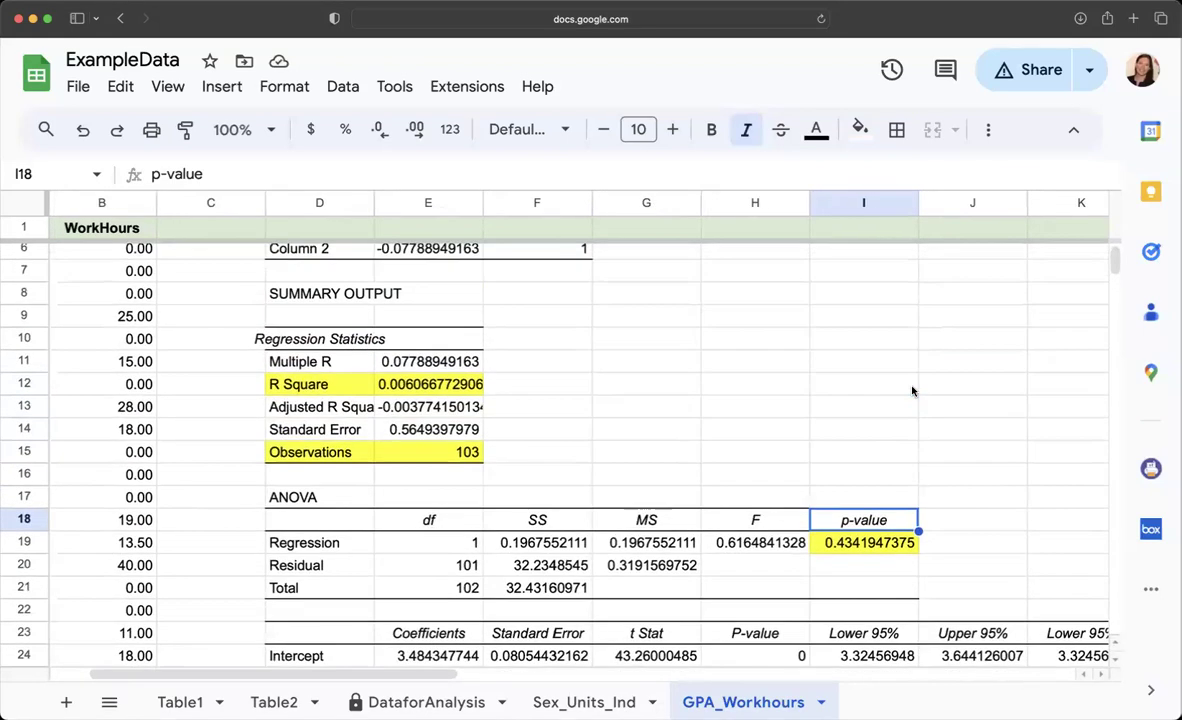
pyautogui.scroll(-4, 912, 391)
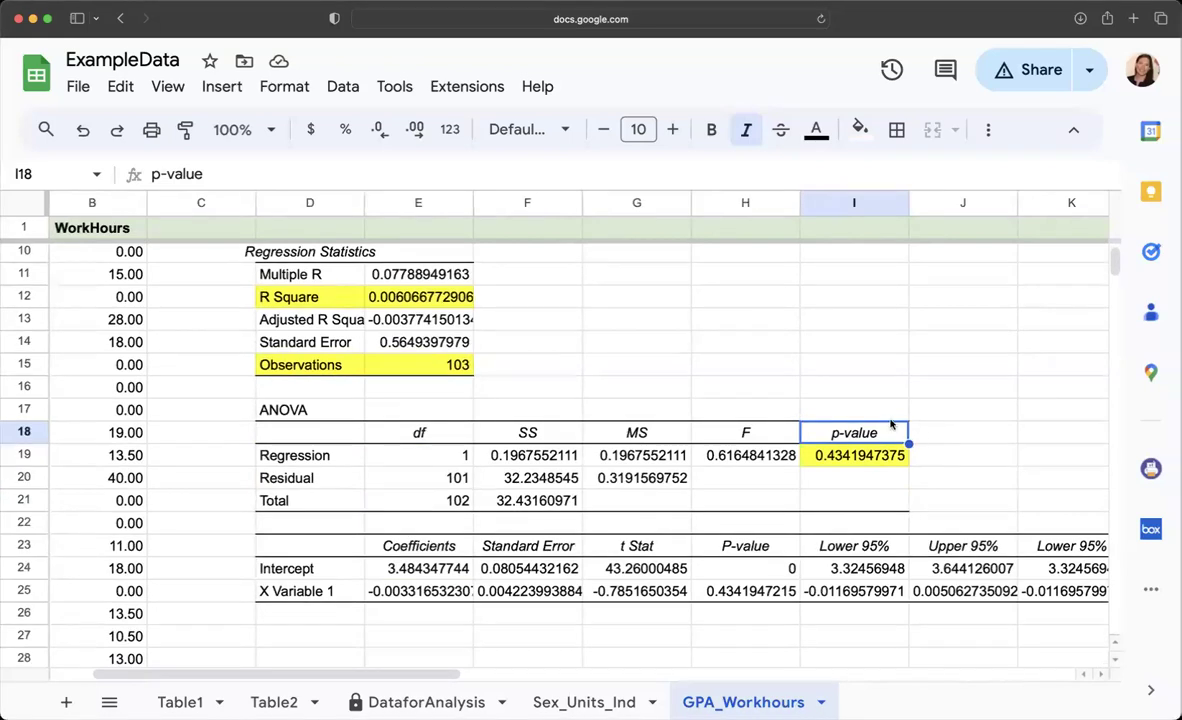
pyautogui.hscroll(2, 905, 410)
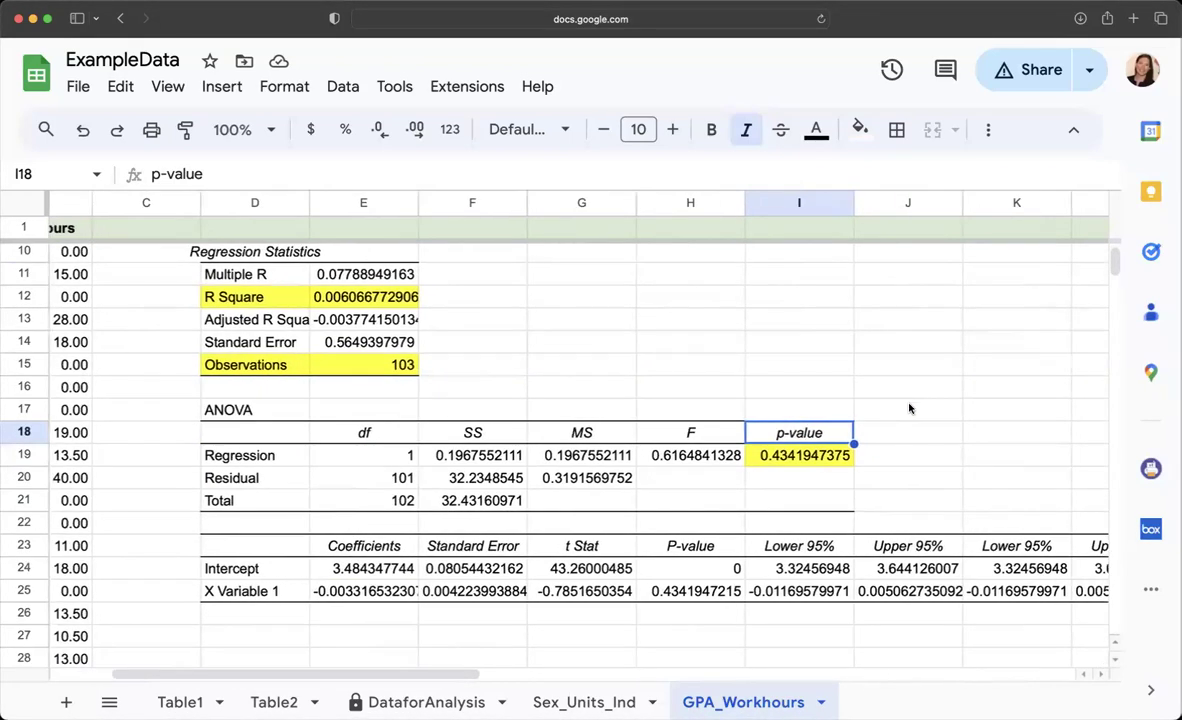
pyautogui.click(789, 456)
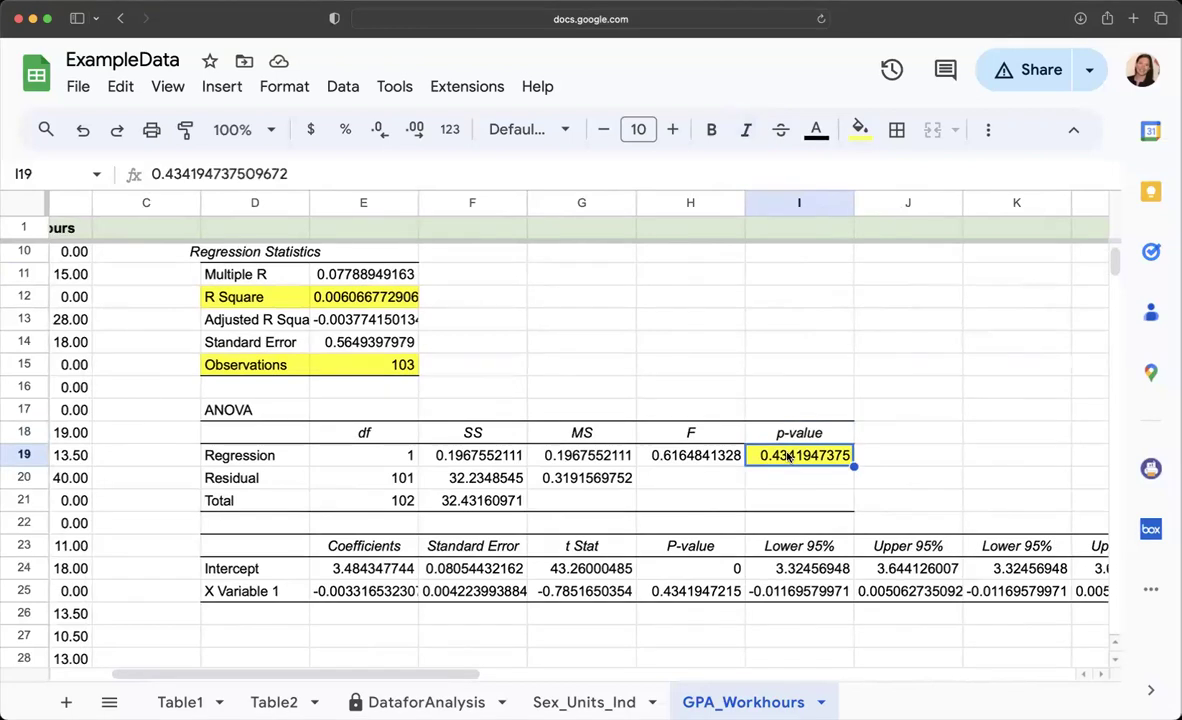
pyautogui.click(187, 133)
pyautogui.click(690, 591)
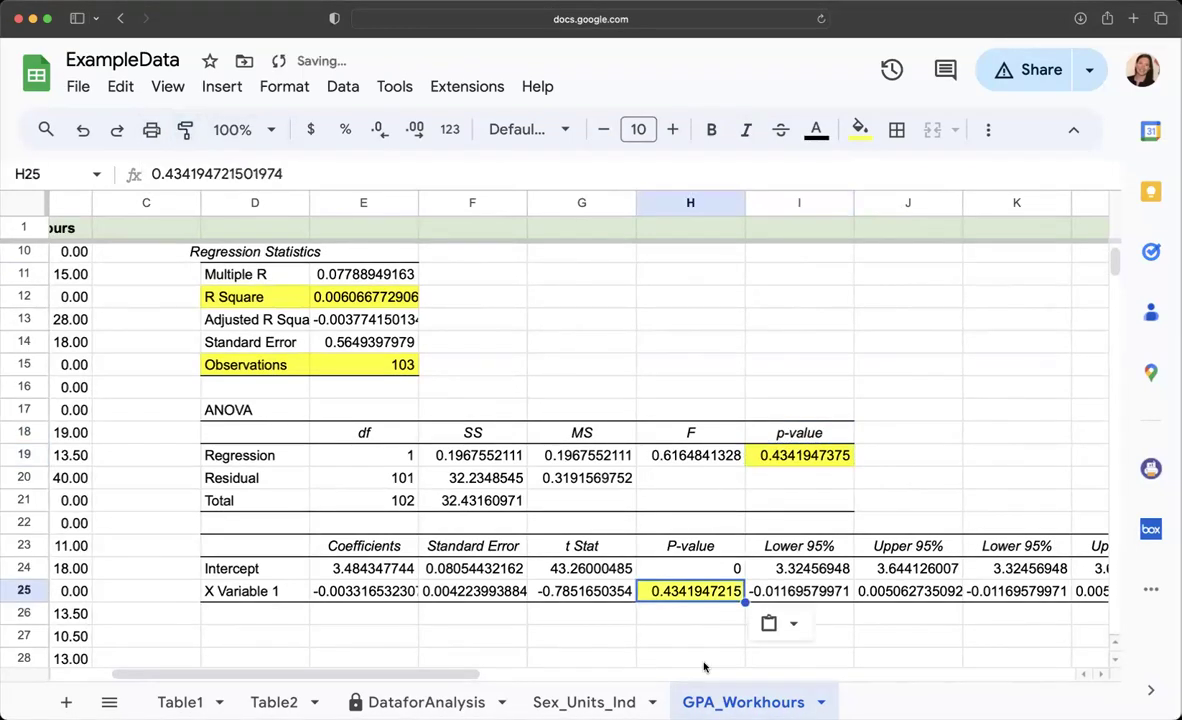
# Review the P-value heading in H23, the X Variable 1 P-value in H25 and the correlation coefficient in E6.
pyautogui.click(687, 547)
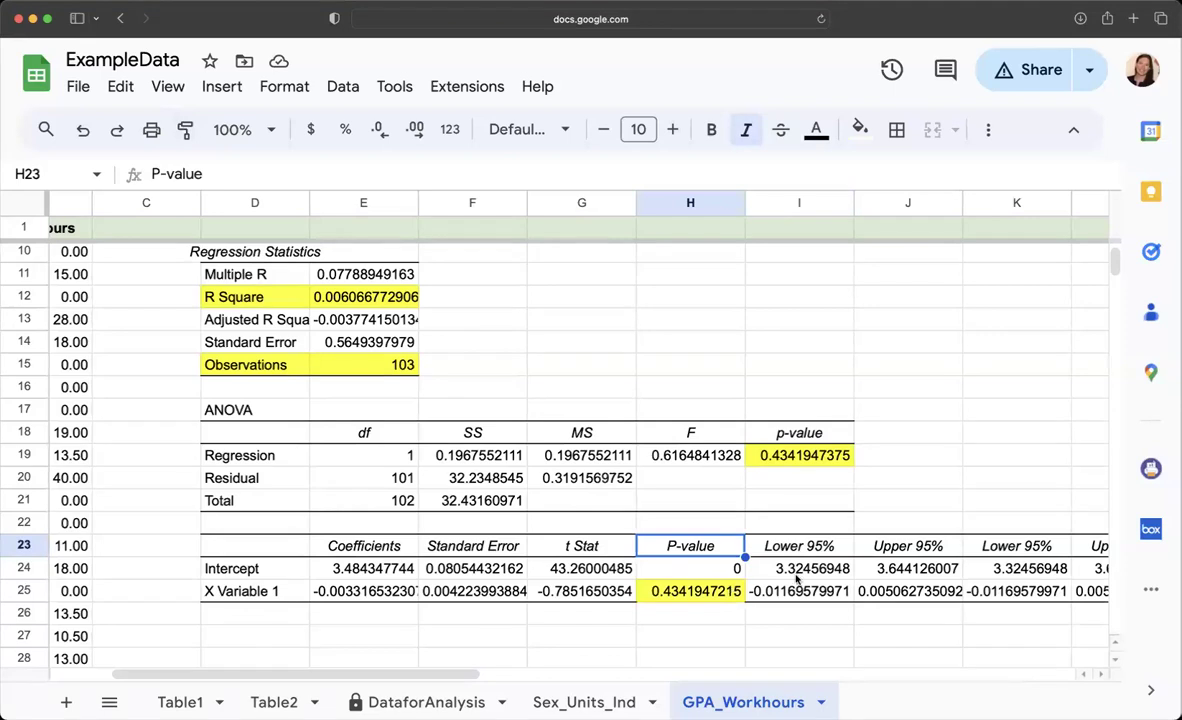
pyautogui.click(696, 594)
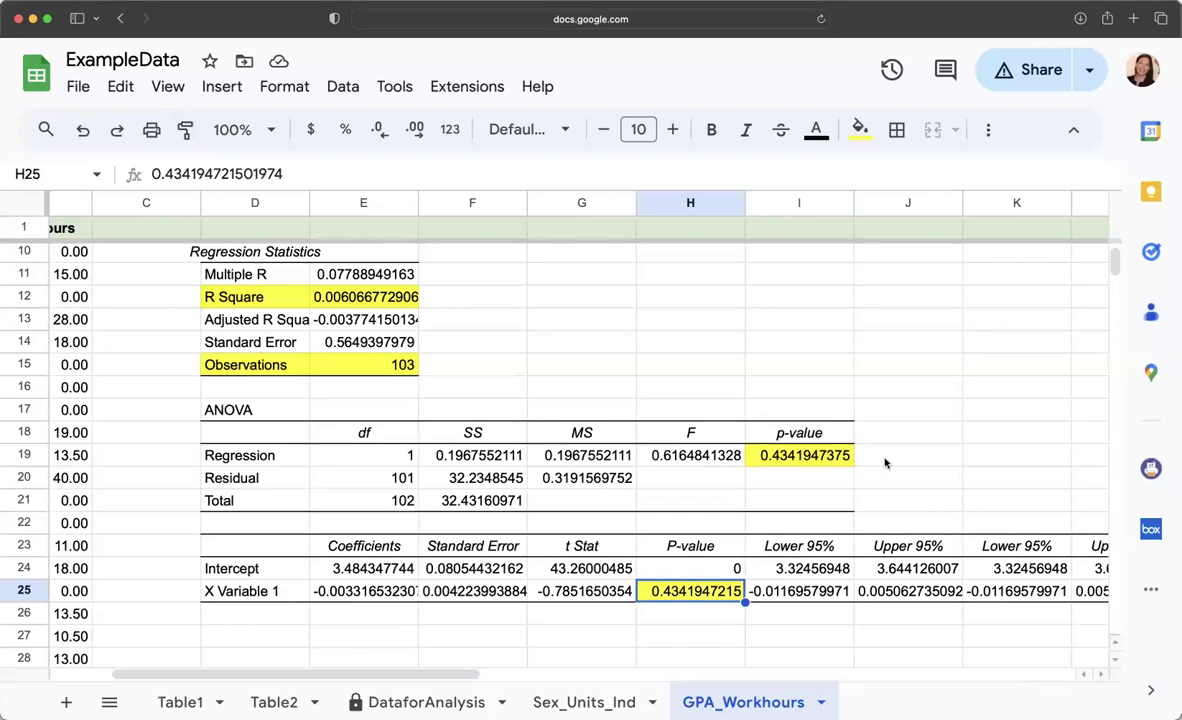
pyautogui.scroll(4, 823, 505)
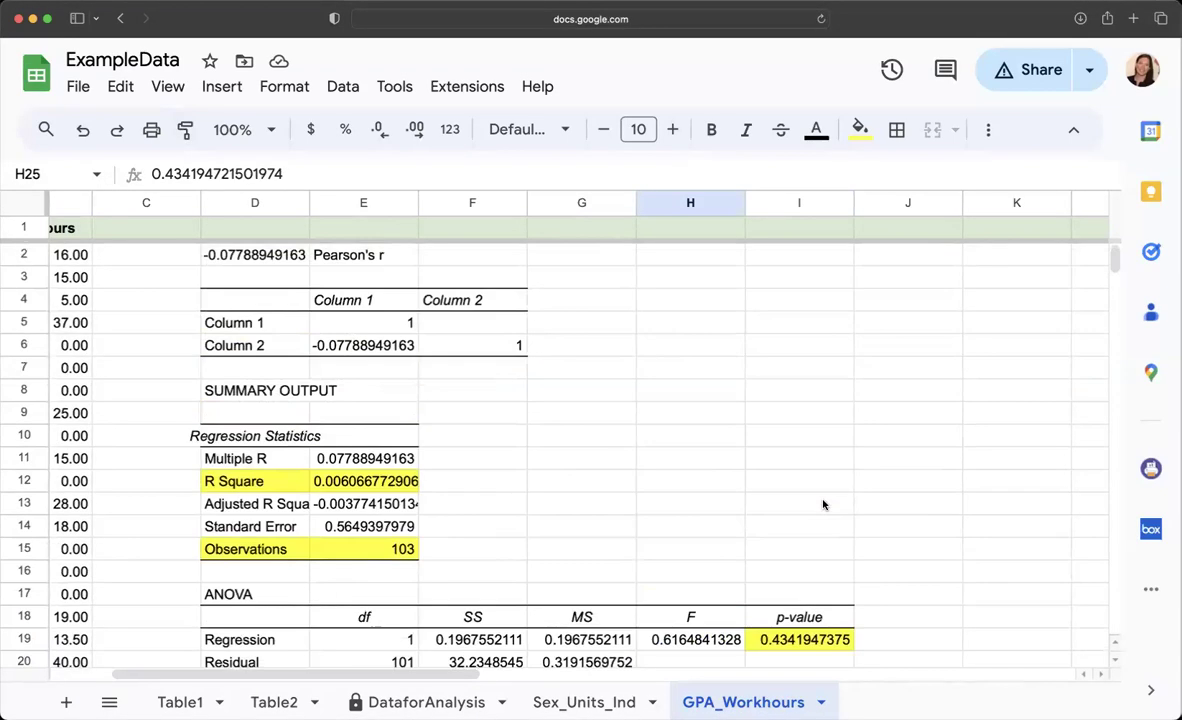
pyautogui.hscroll(-3, 823, 505)
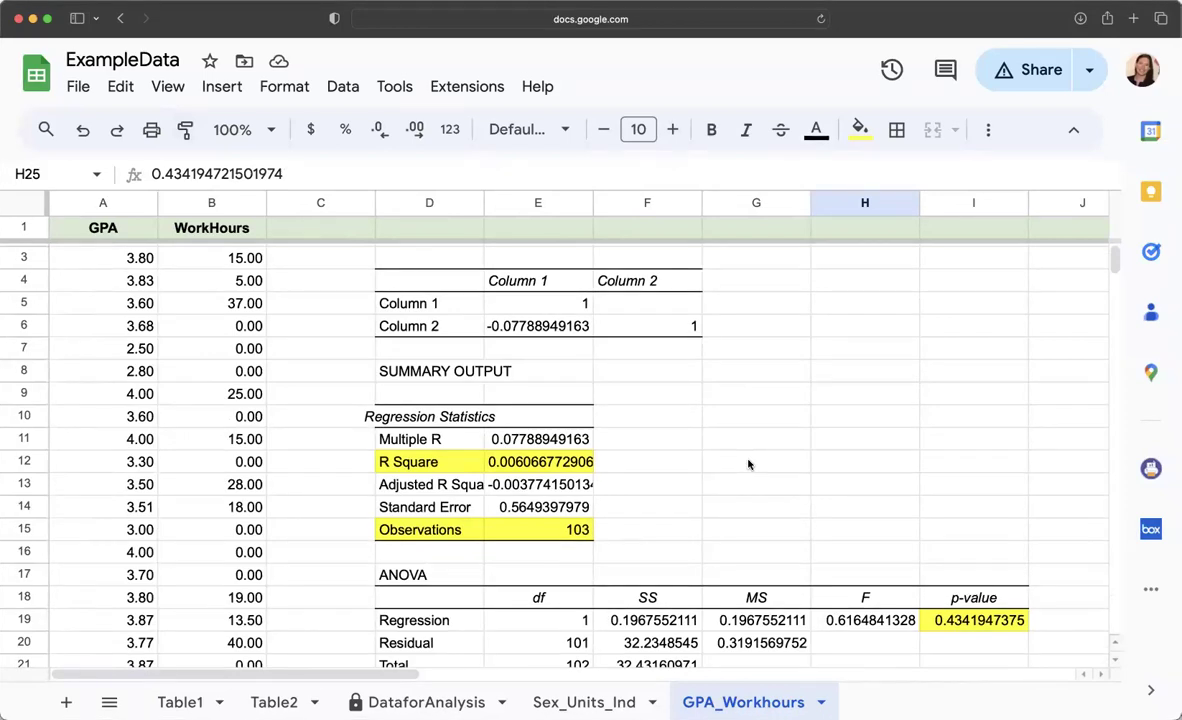
pyautogui.click(517, 330)
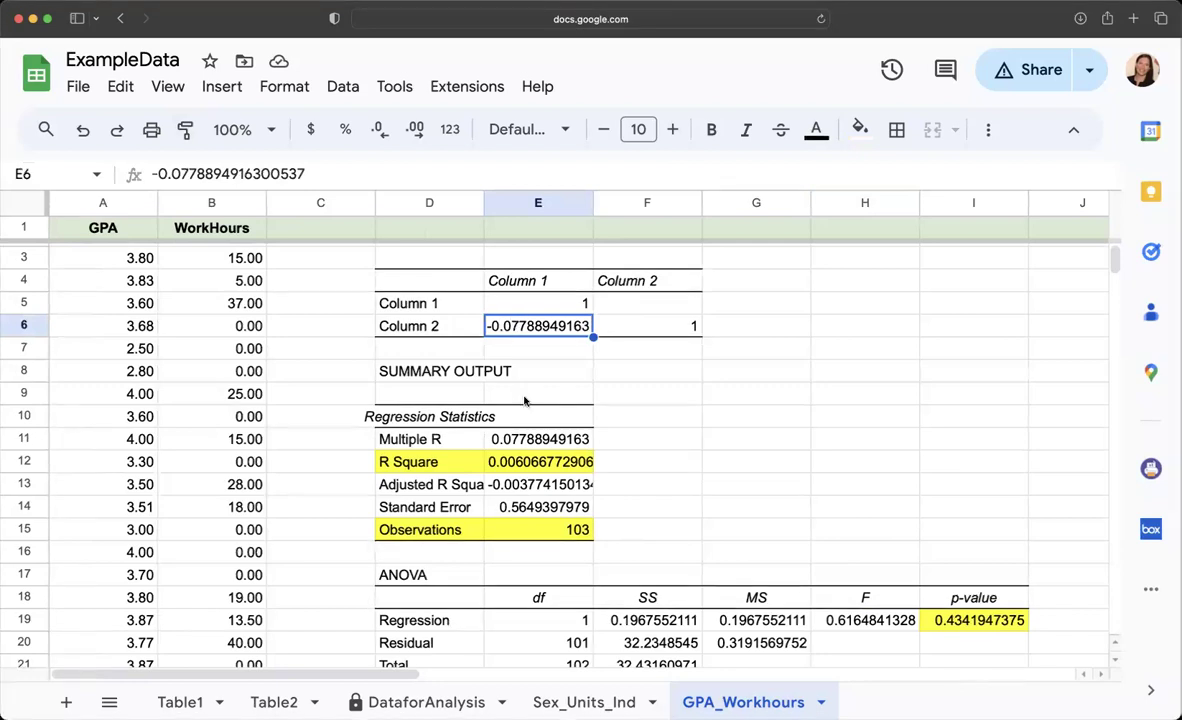